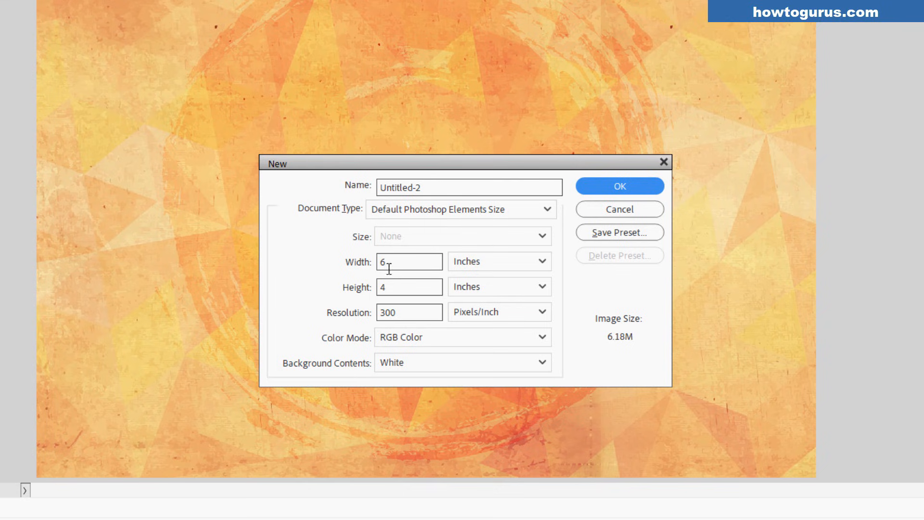
Cancel the new-document setup and look at the background choices in the graphics library
click(601, 210)
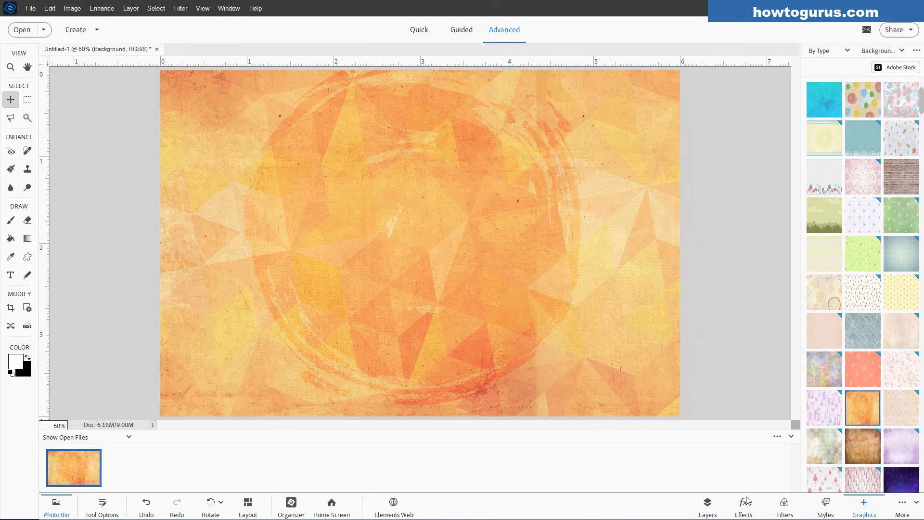
click(872, 508)
click(872, 508)
click(874, 53)
click(872, 60)
Convert the locked Background into a regular layer with the default name and settings
click(708, 506)
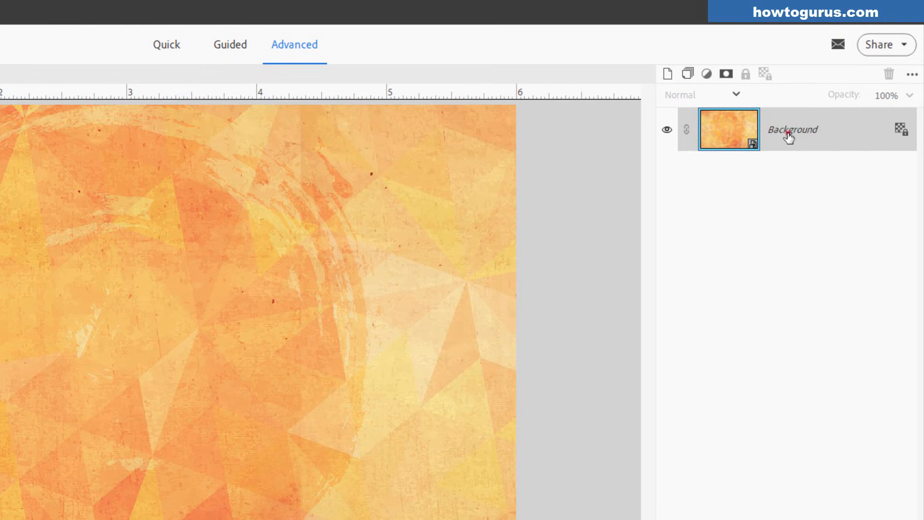
double_click(789, 135)
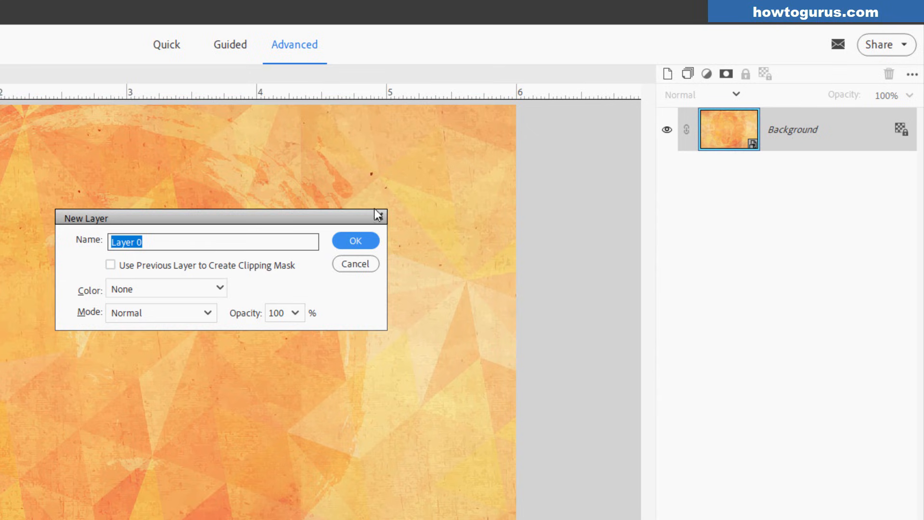
click(355, 241)
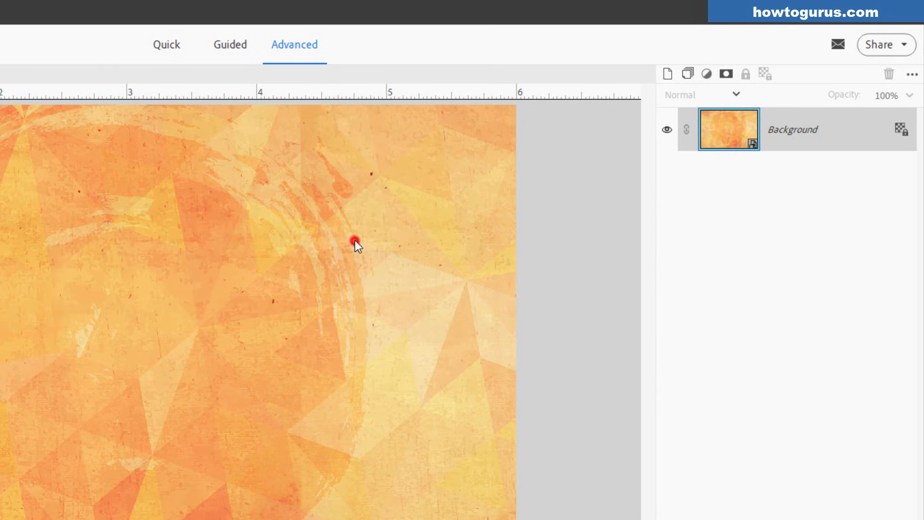
Add three blank layers and move Layer 0 to the top of the layer stack
click(667, 74)
click(667, 74)
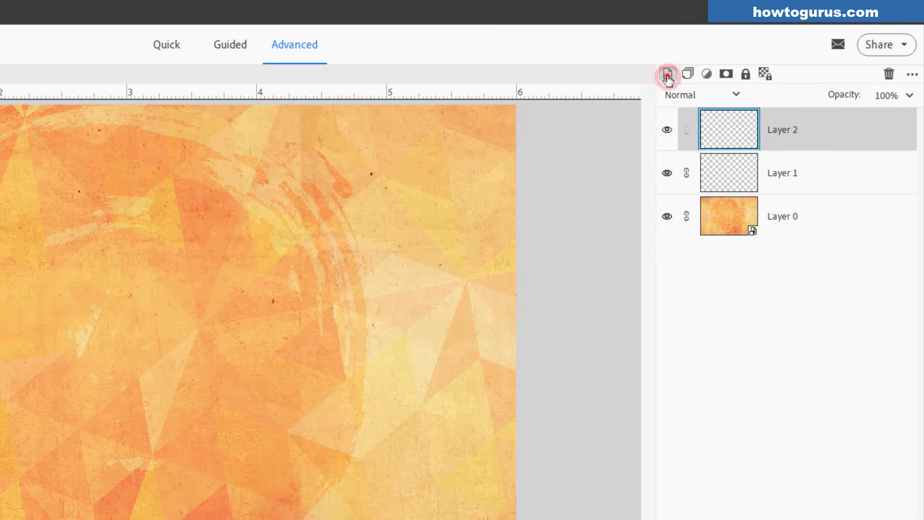
click(667, 74)
click(827, 257)
drag(815, 258, 801, 118)
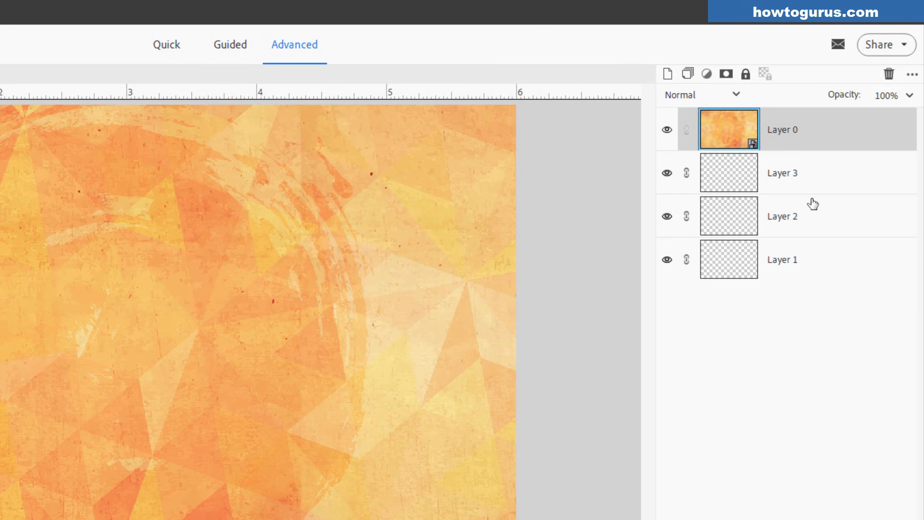
Fill Layer 2 with bright red ff0000 using the Paint Bucket
click(835, 217)
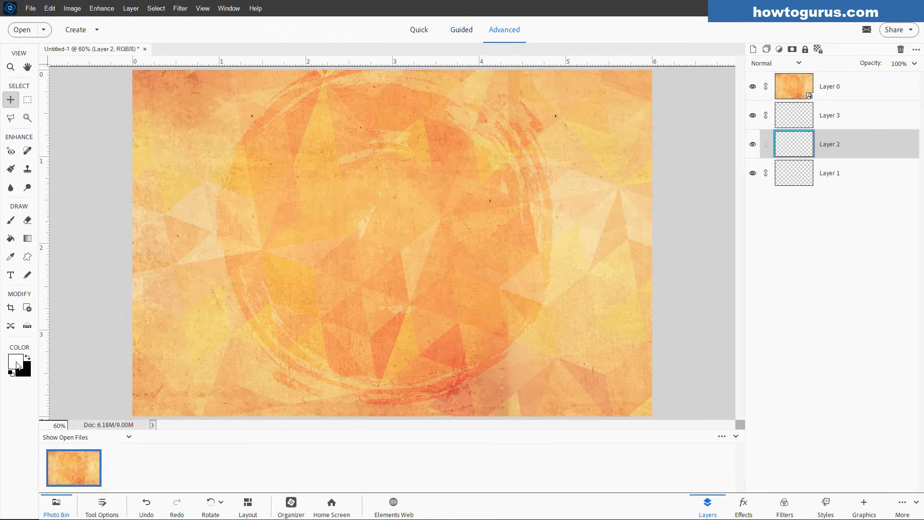
click(16, 363)
text(ff0000)
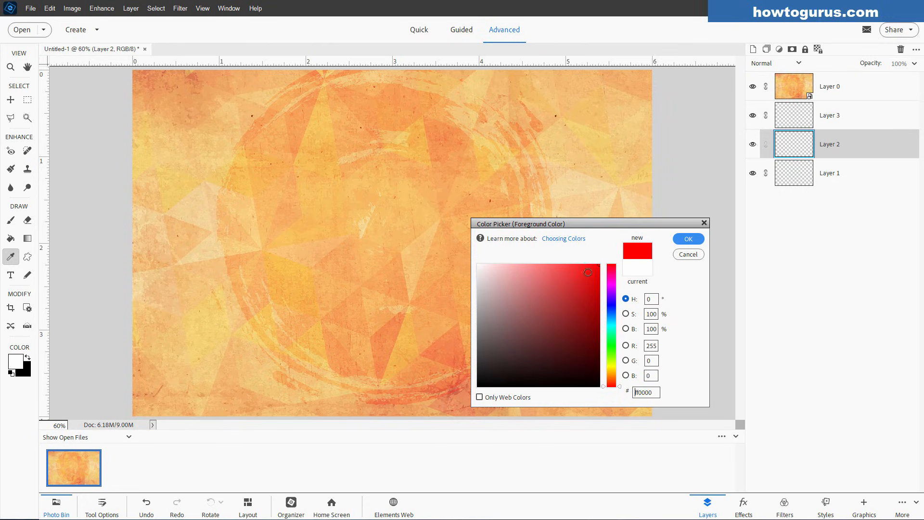
click(694, 239)
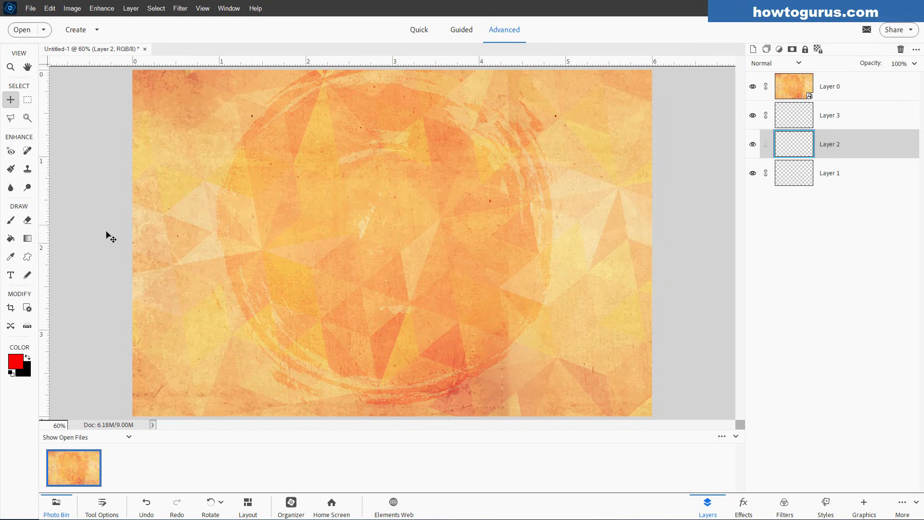
click(11, 238)
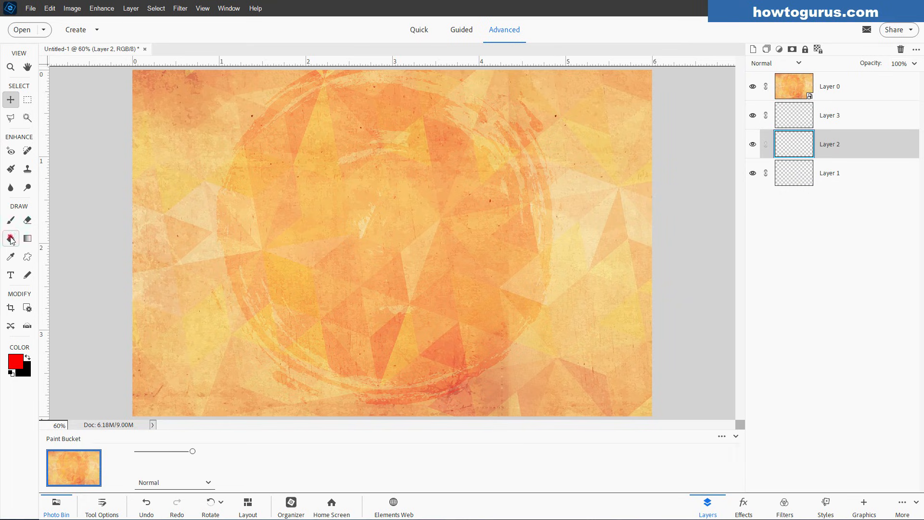
click(389, 251)
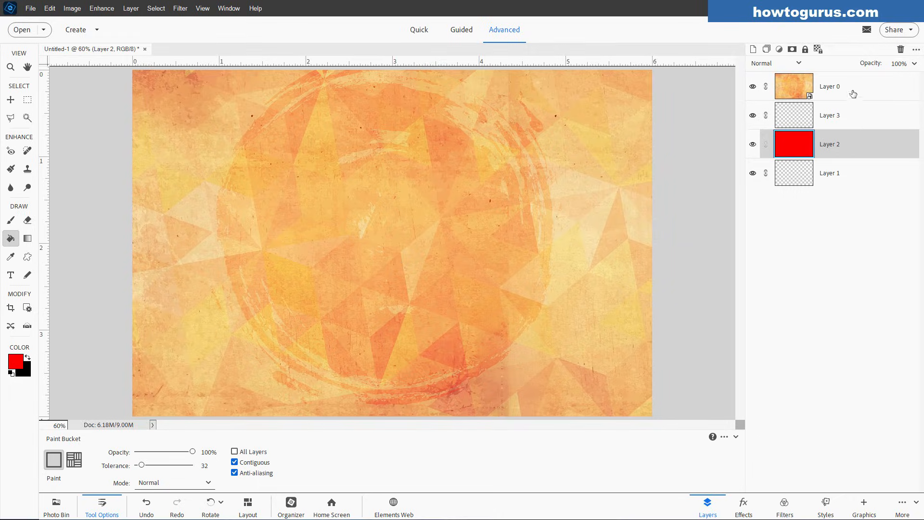
Hide Layer 0 and Layer 2, and fill Layer 1 with dark red 860202
click(752, 90)
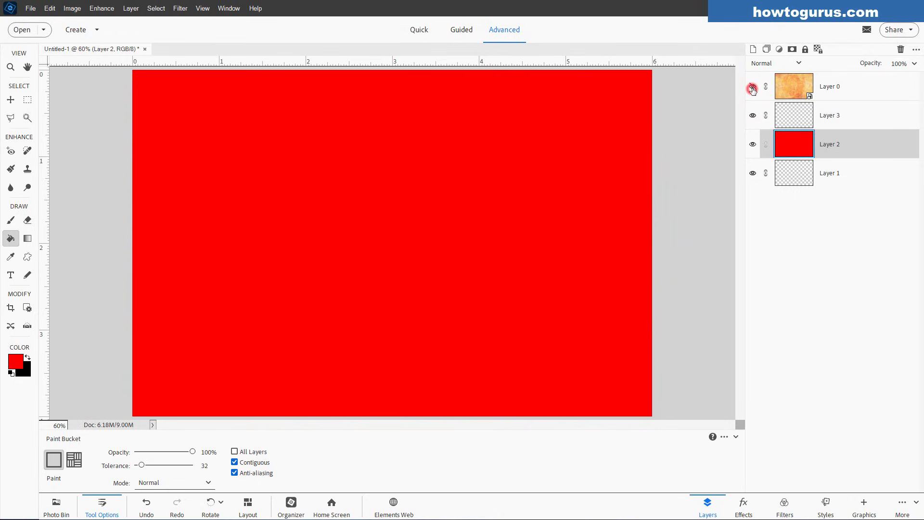
click(753, 144)
click(851, 173)
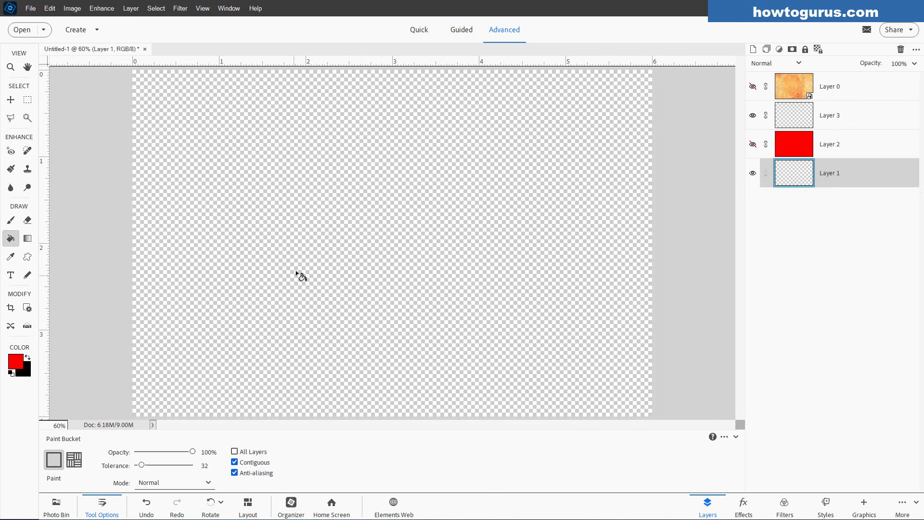
click(16, 364)
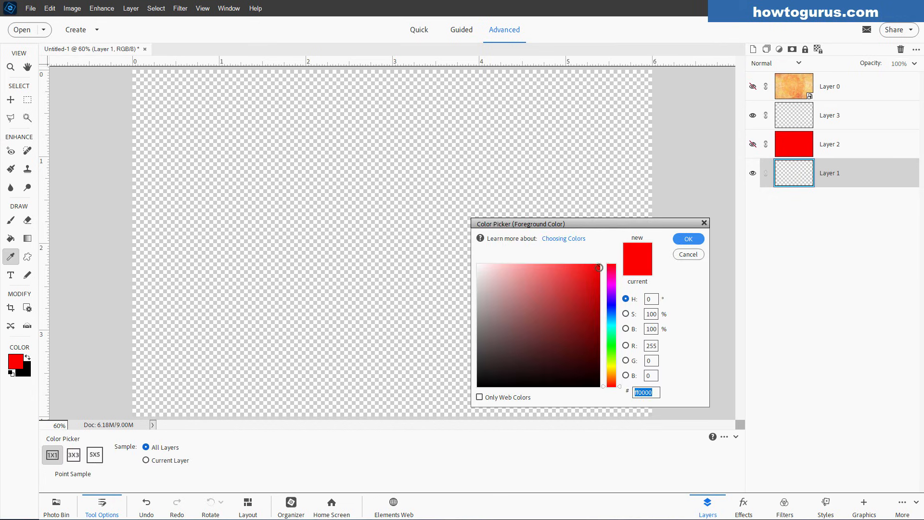
click(598, 323)
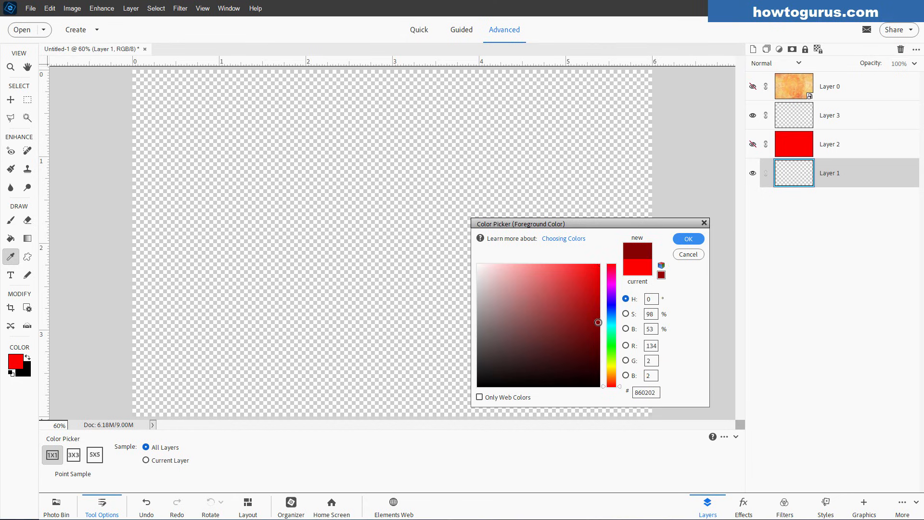
click(679, 240)
key(k)
click(454, 236)
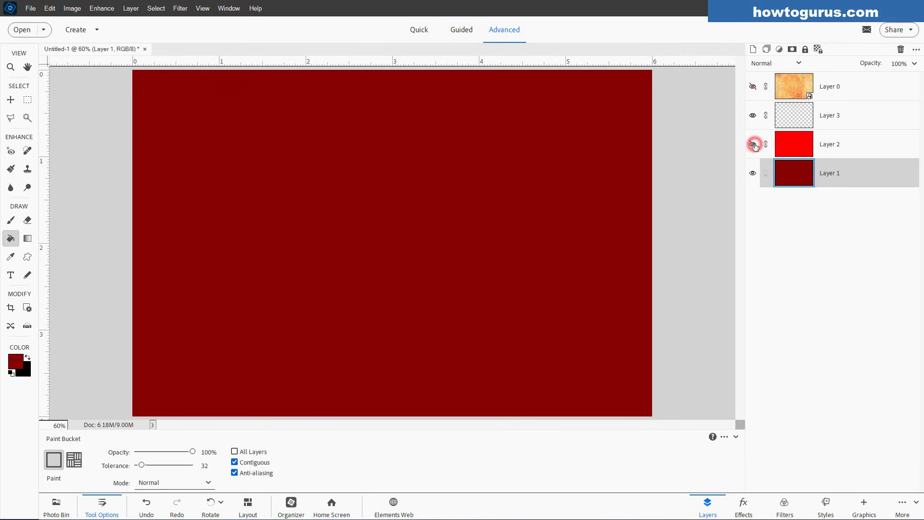
Show Layer 2 again and fill Layer 3 with a light, pinkish tint of the same red
click(753, 145)
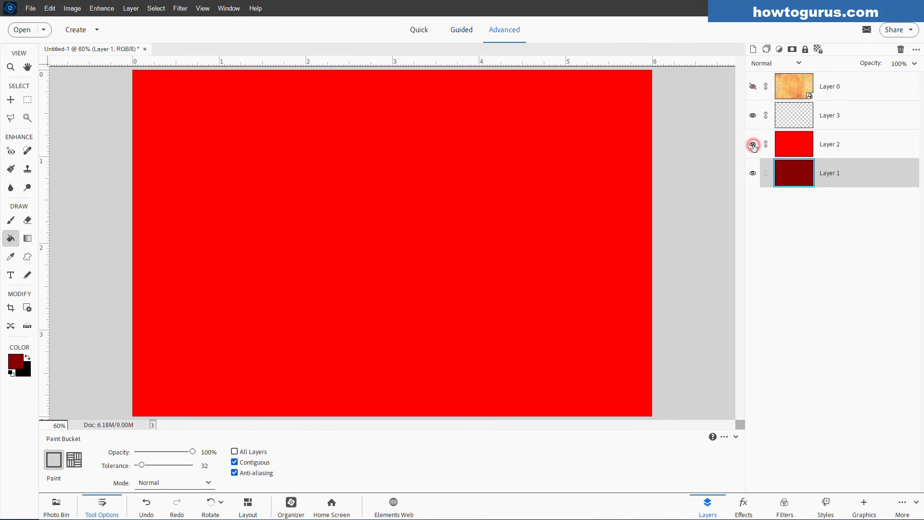
click(848, 143)
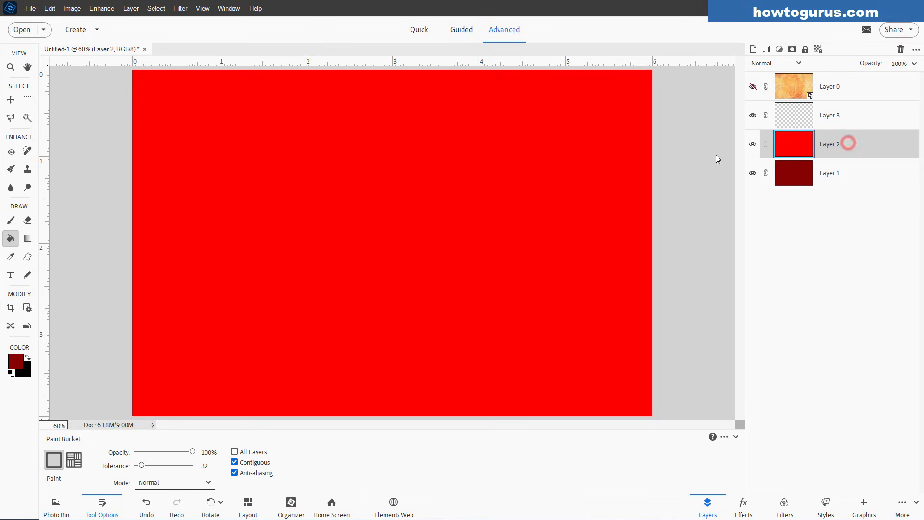
click(16, 361)
click(593, 272)
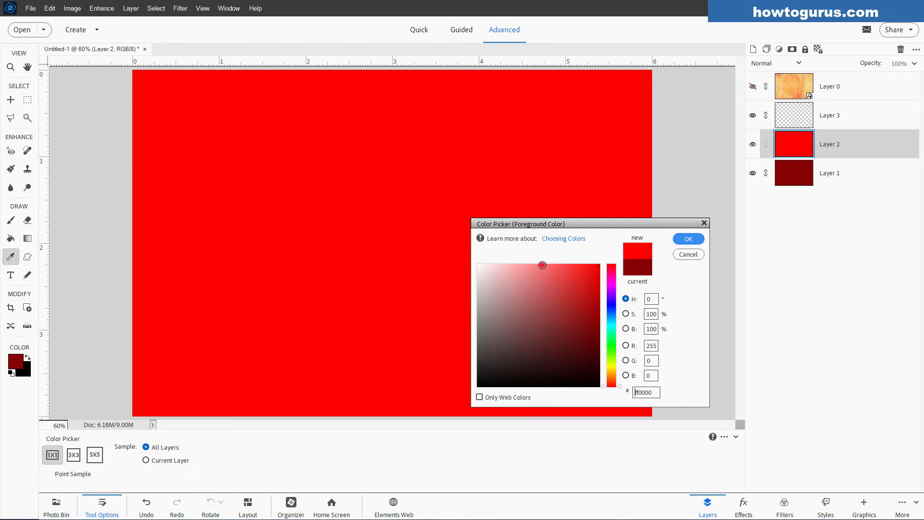
click(543, 265)
click(688, 239)
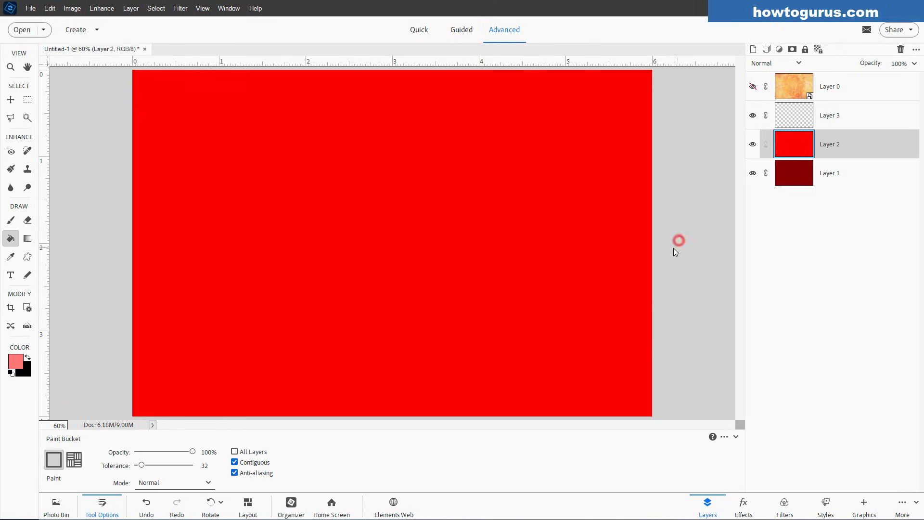
click(856, 122)
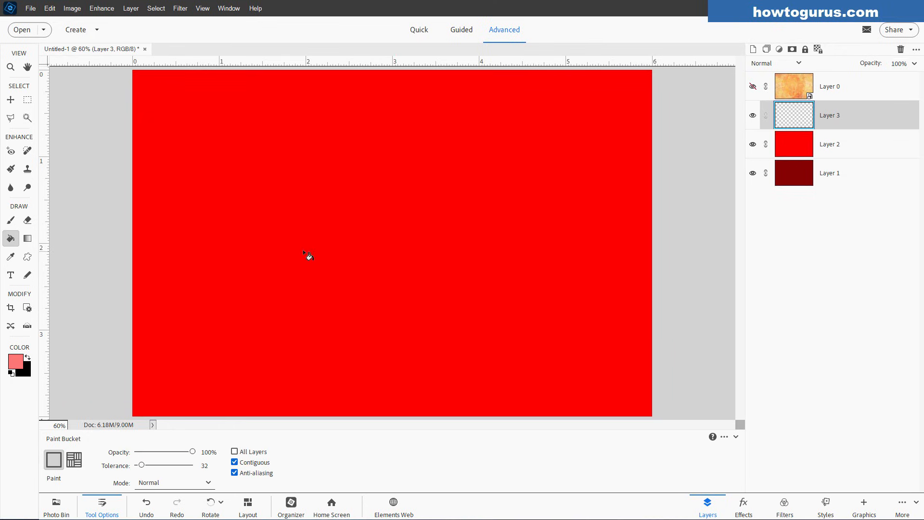
click(352, 246)
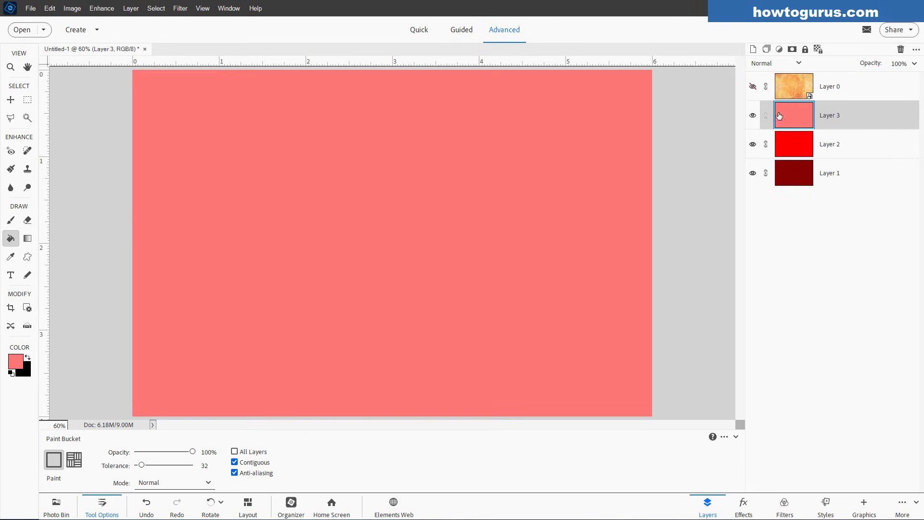
Toggle Layers 3 and 2 off and on to compare the three fills, and show Layer 0 again
click(753, 116)
click(753, 145)
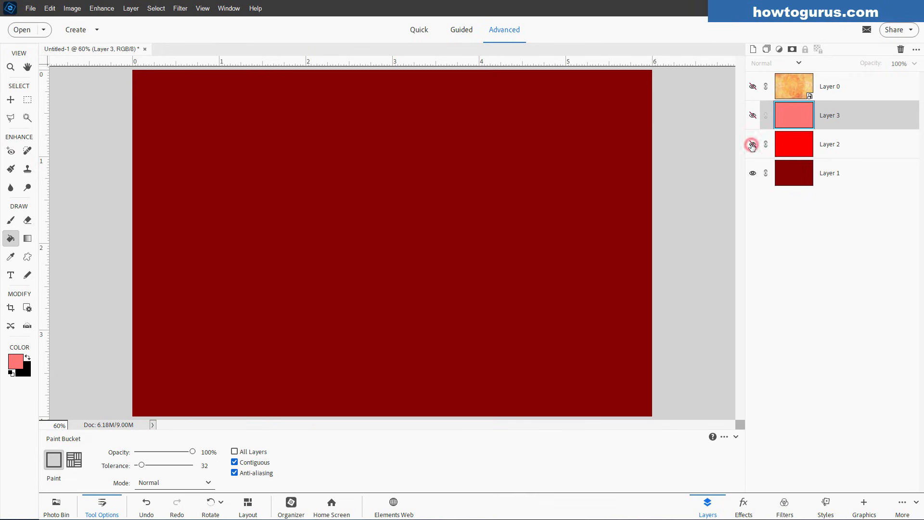
click(753, 144)
click(753, 115)
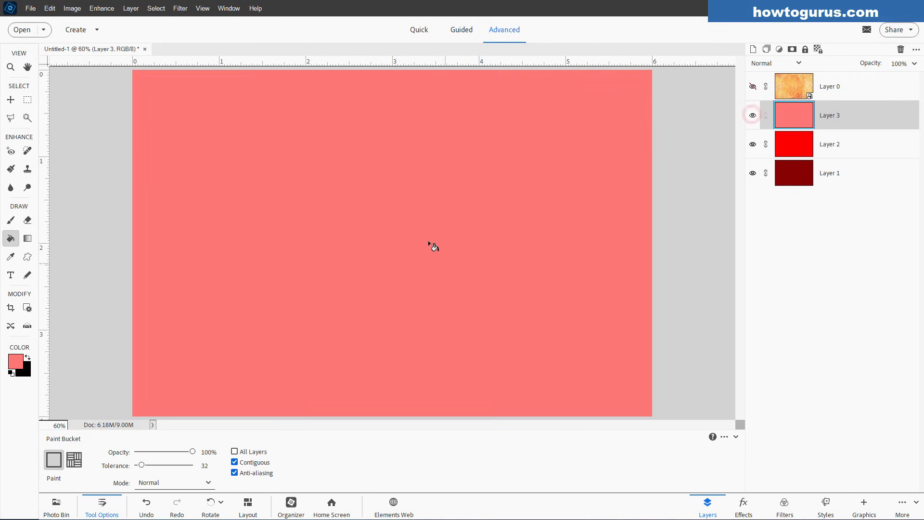
click(753, 86)
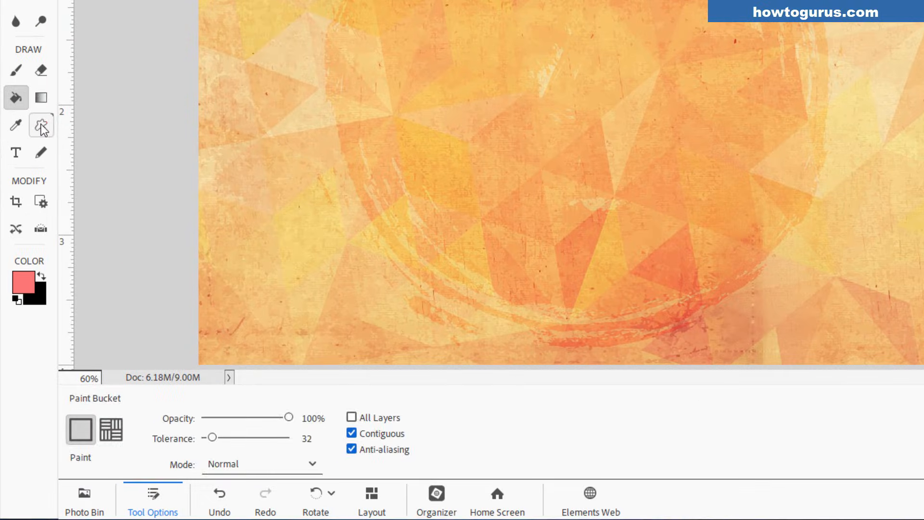
Draw a Heart Card custom shape about 3 inches wide from the canvas centre, using the default black foreground colour
click(38, 152)
click(105, 420)
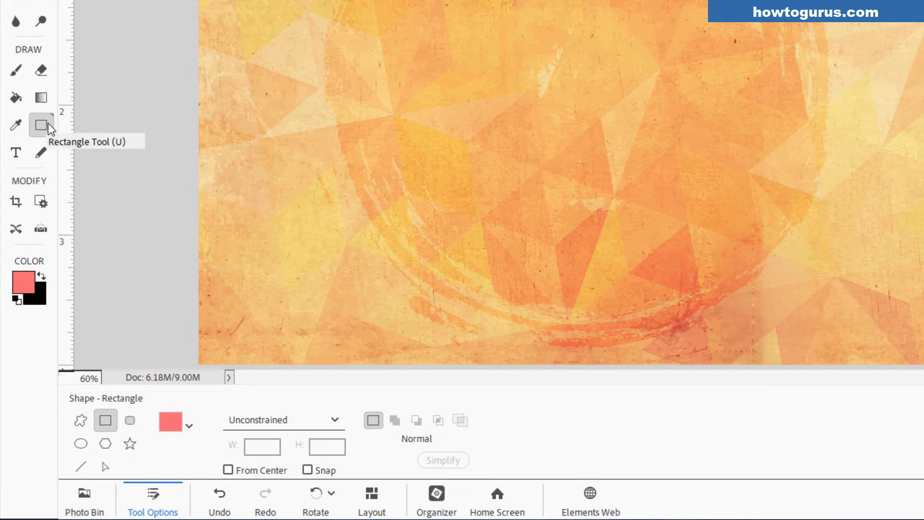
click(80, 422)
click(205, 427)
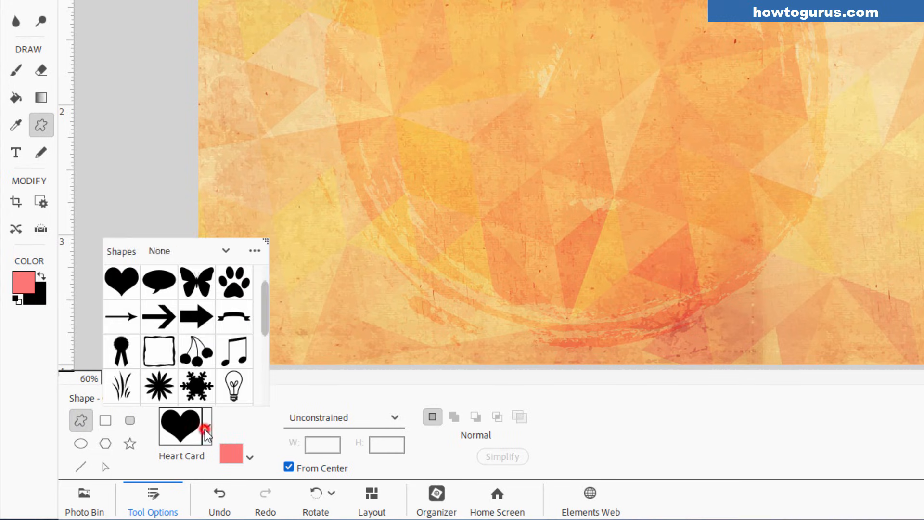
click(126, 282)
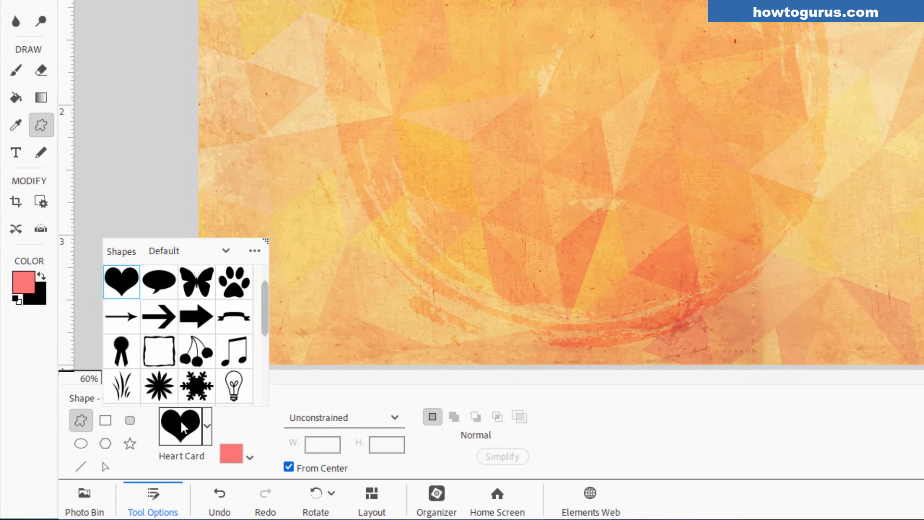
click(181, 421)
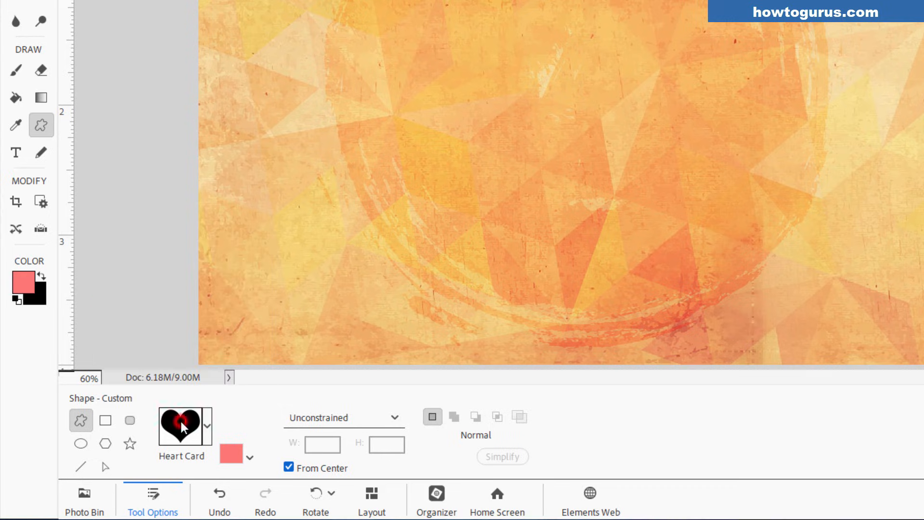
click(17, 298)
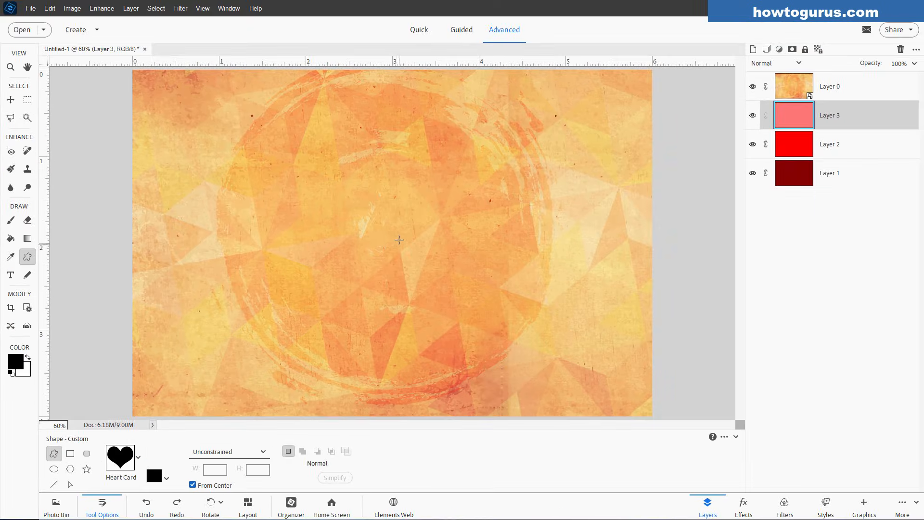
drag(387, 242, 518, 365)
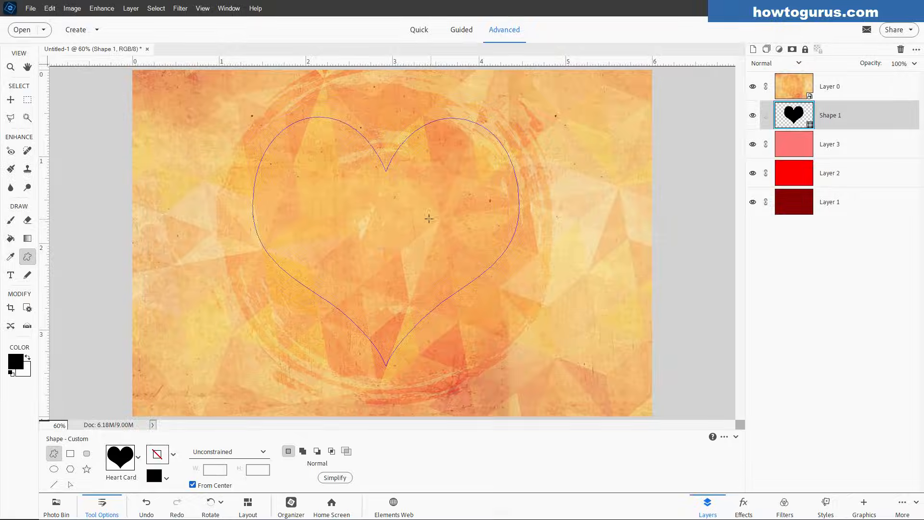
Hide Layer 0 and move the heart shape to the centre of the canvas
key(v)
click(753, 86)
mouse_move(387, 284)
mouse_down()
mouse_move(392, 296)
mouse_move(392, 288)
mouse_up()
mouse_move(417, 254)
mouse_down()
mouse_move(400, 256)
mouse_move(415, 258)
mouse_move(413, 267)
mouse_move(412, 259)
mouse_up()
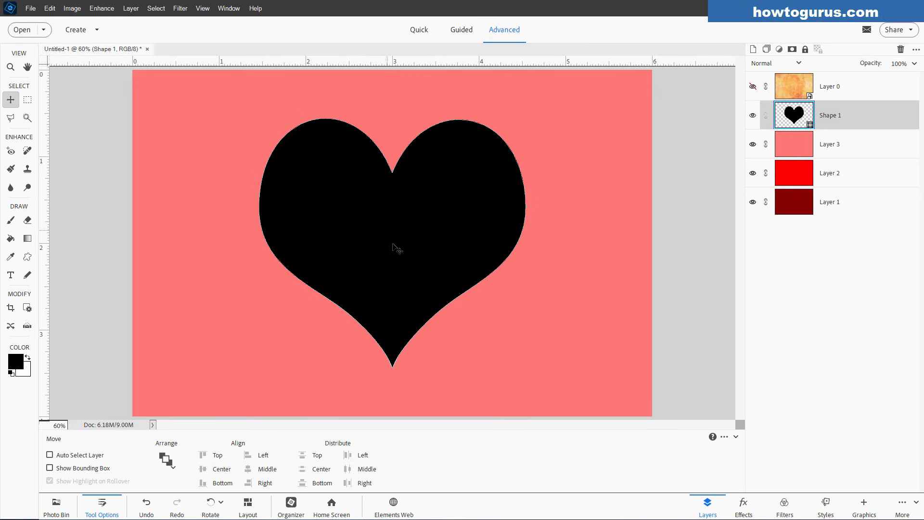
Place a vertical guide at 3 inches and a horizontal guide at 2 inches, crossing at the canvas centre
drag(45, 251, 393, 265)
drag(465, 64, 449, 243)
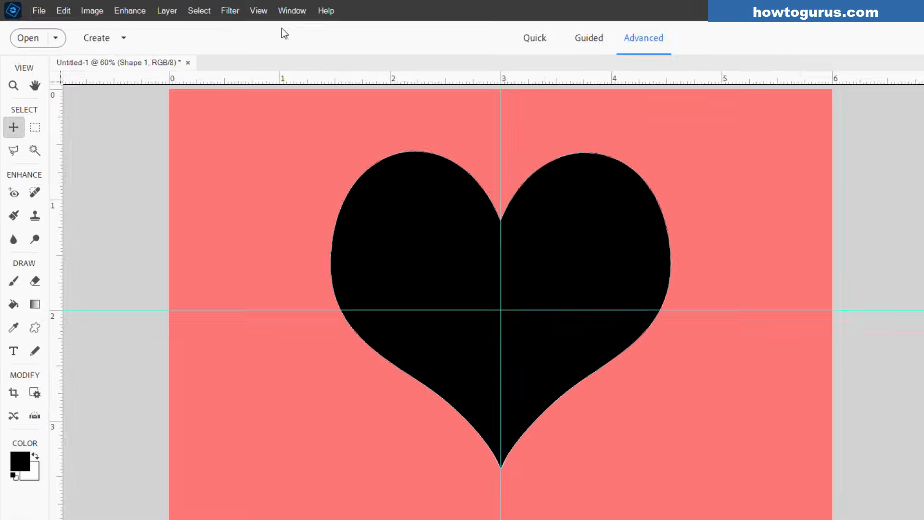
click(198, 8)
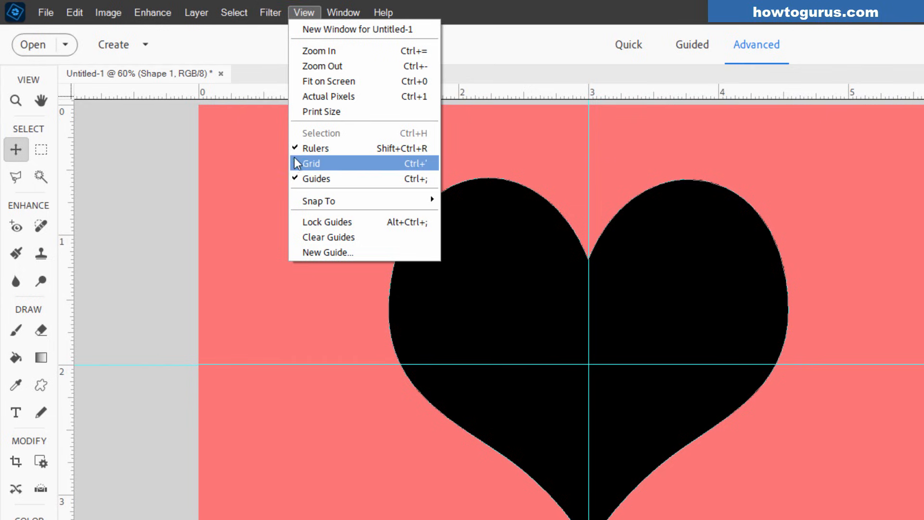
click(677, 89)
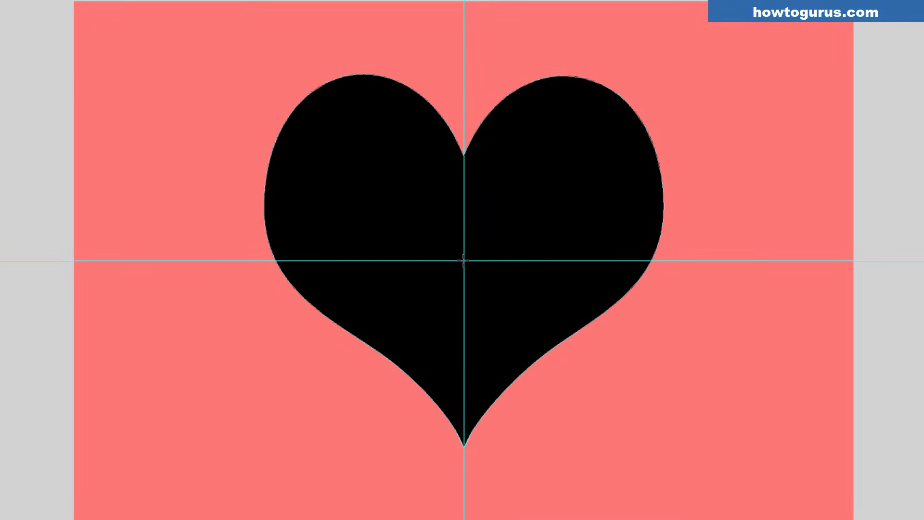
Draw two smaller heart shapes from the guides' crossing, about 2.4 inches and 1.75 inches wide
drag(463, 261, 619, 399)
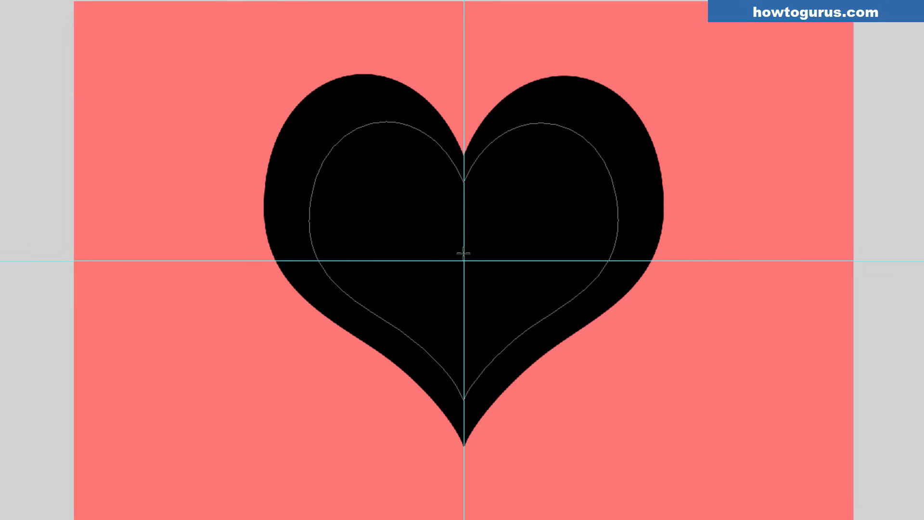
drag(464, 260, 578, 359)
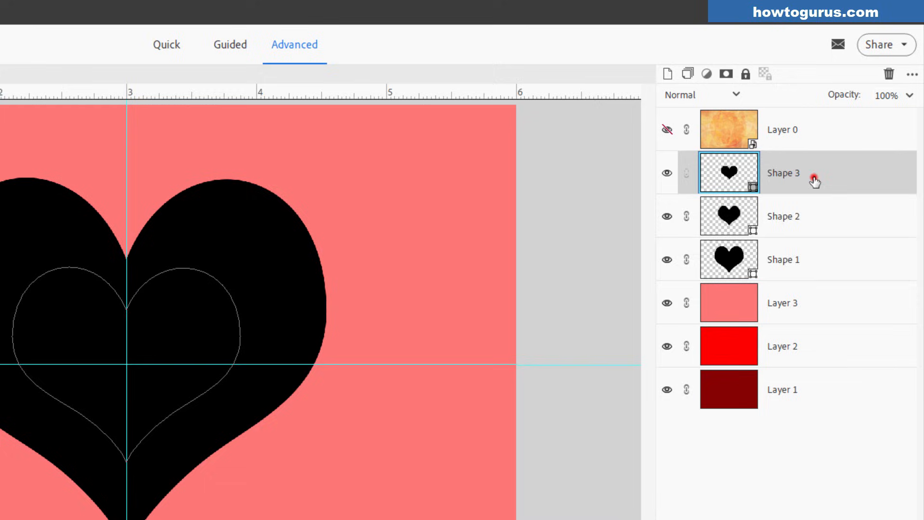
Reorder the heart layers so Shape 3 sits directly above Layer 2, Shape 2 above Layer 3 and Shape 1 above Layer 0
drag(815, 181, 716, 347)
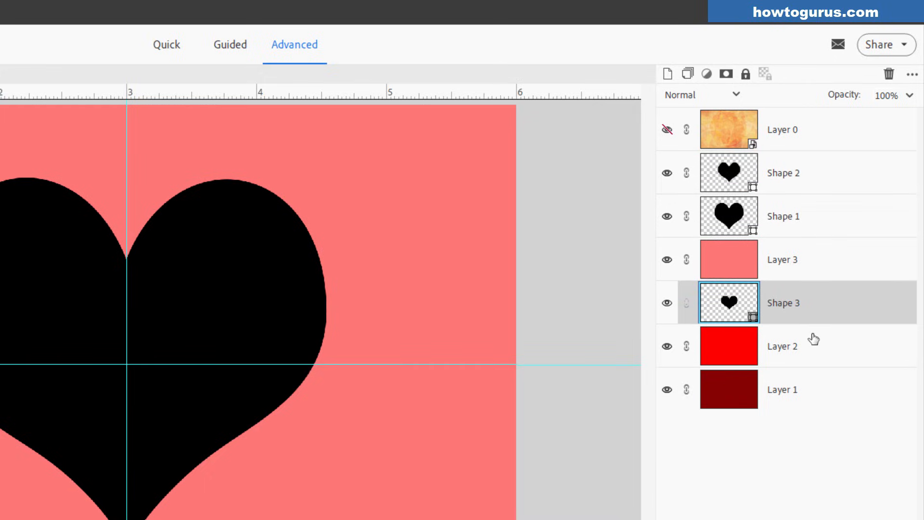
drag(812, 179, 808, 239)
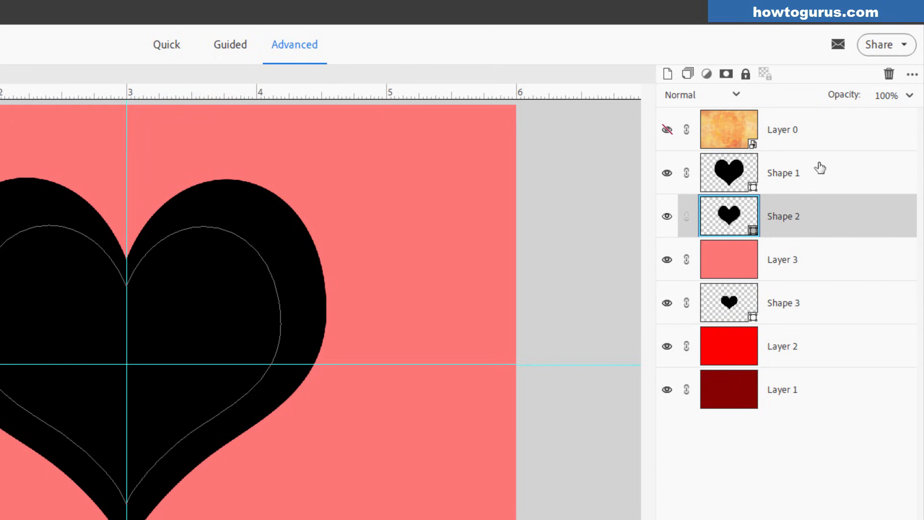
click(809, 164)
drag(833, 168, 828, 123)
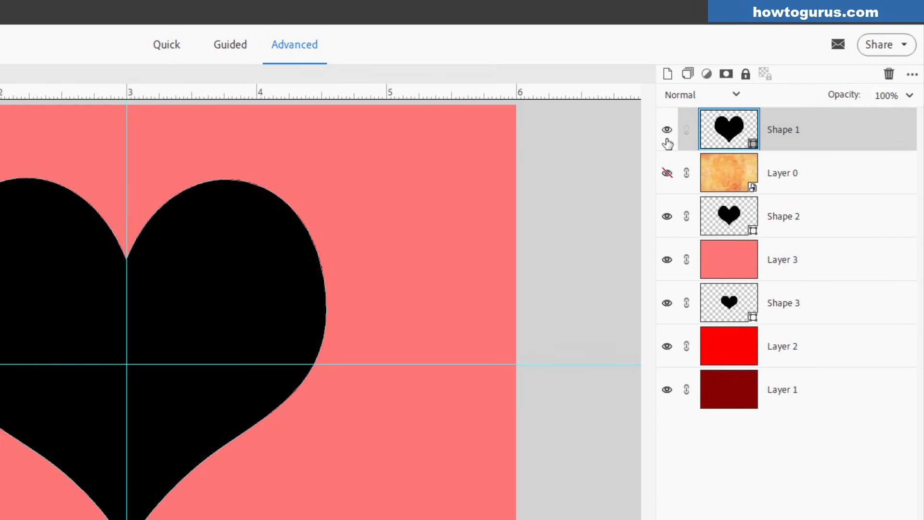
Hide Shape 1, Shape 2 and Layer 3 to expose the smallest heart over Layer 2
click(666, 130)
click(667, 216)
click(667, 260)
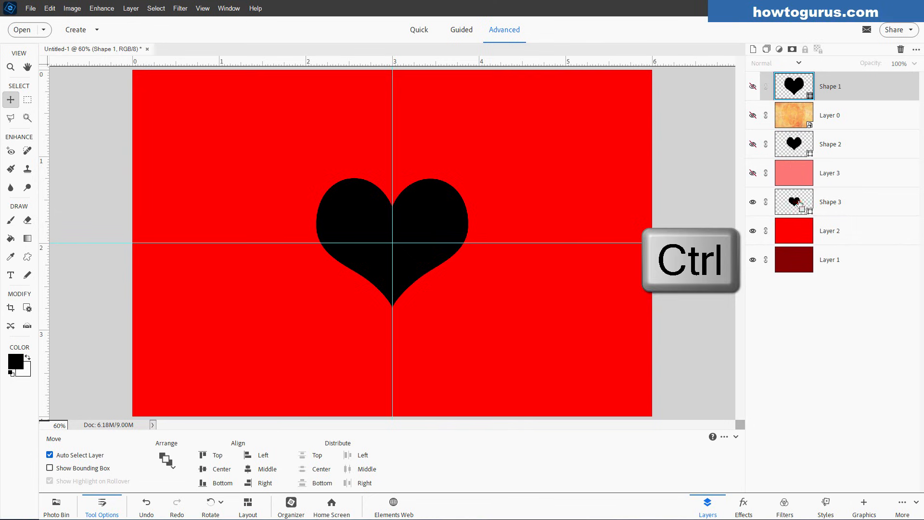
Mask Layer 2 with the inverse of the Shape 3 heart selection, and hide Shape 3
ctrl+click(798, 203)
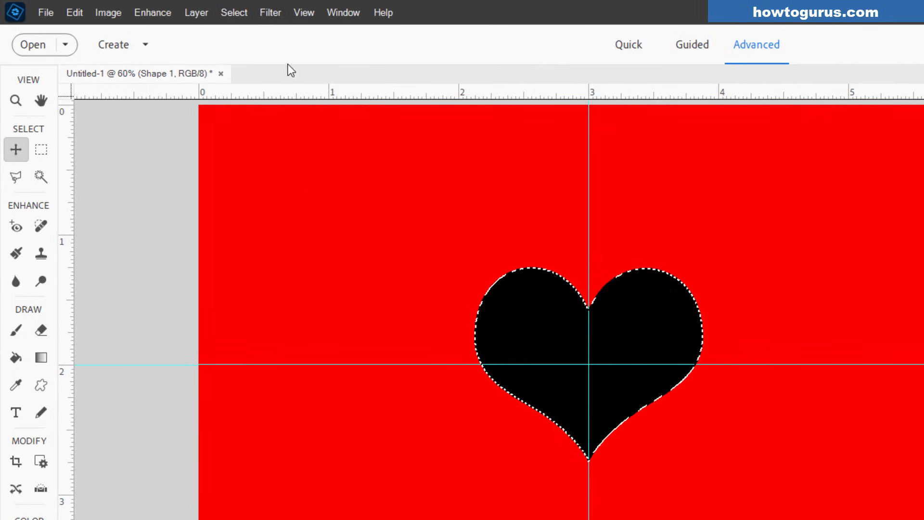
click(239, 12)
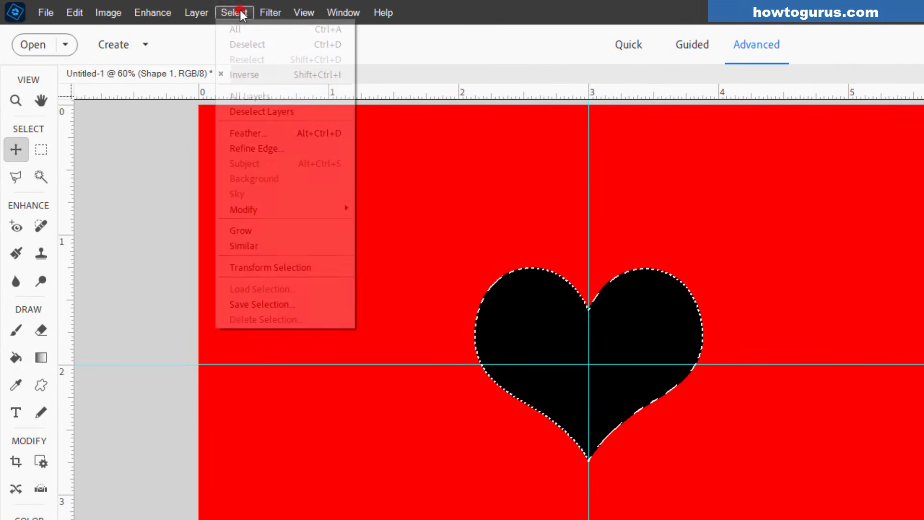
click(260, 77)
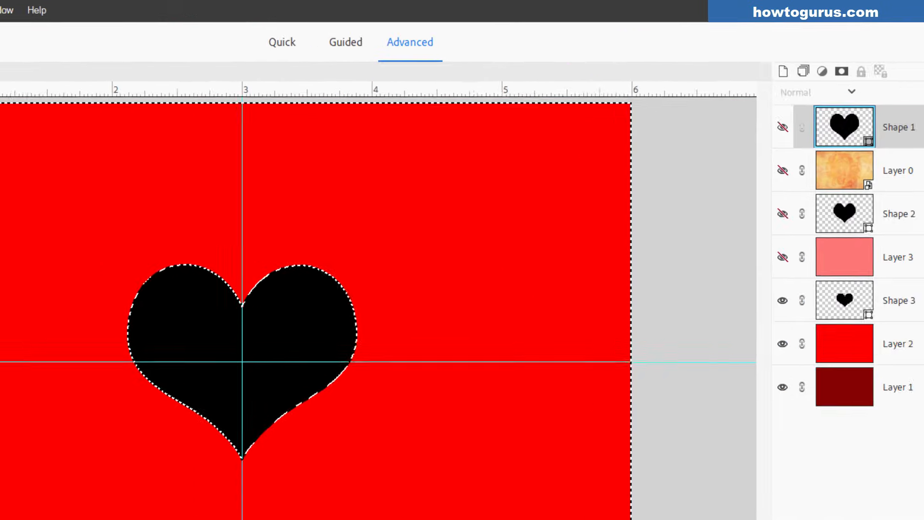
click(914, 343)
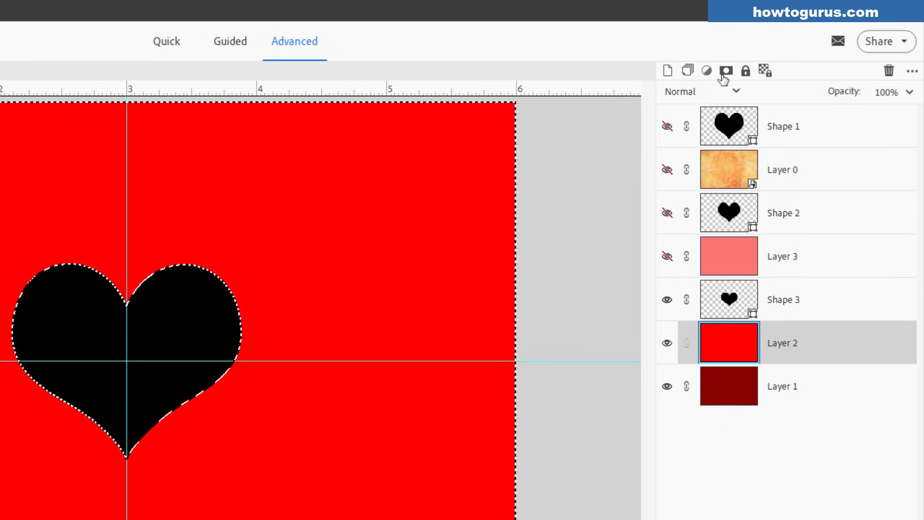
click(725, 72)
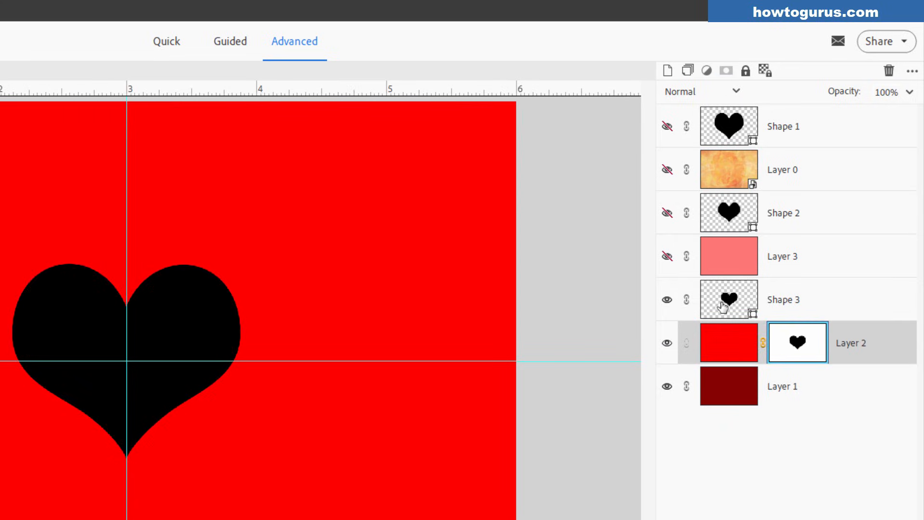
click(667, 301)
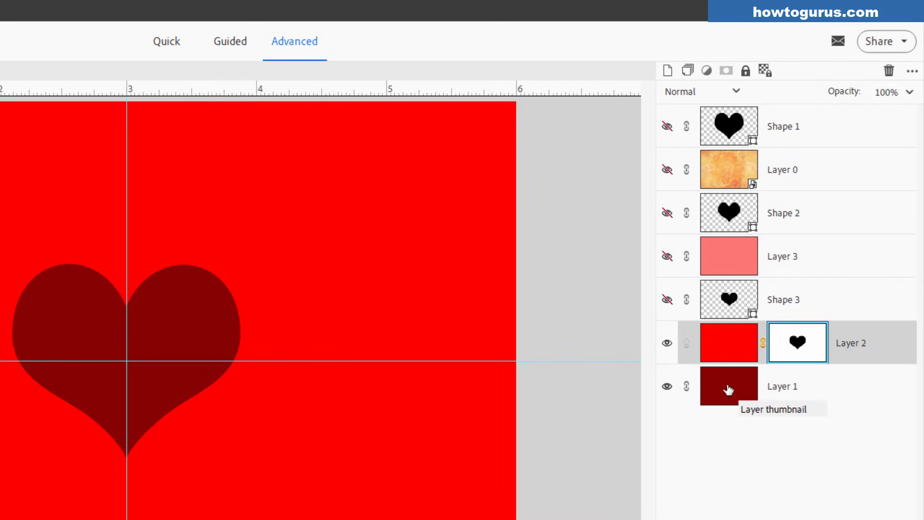
Show Layer 3 and the Shape 2 heart above it
click(667, 256)
click(817, 264)
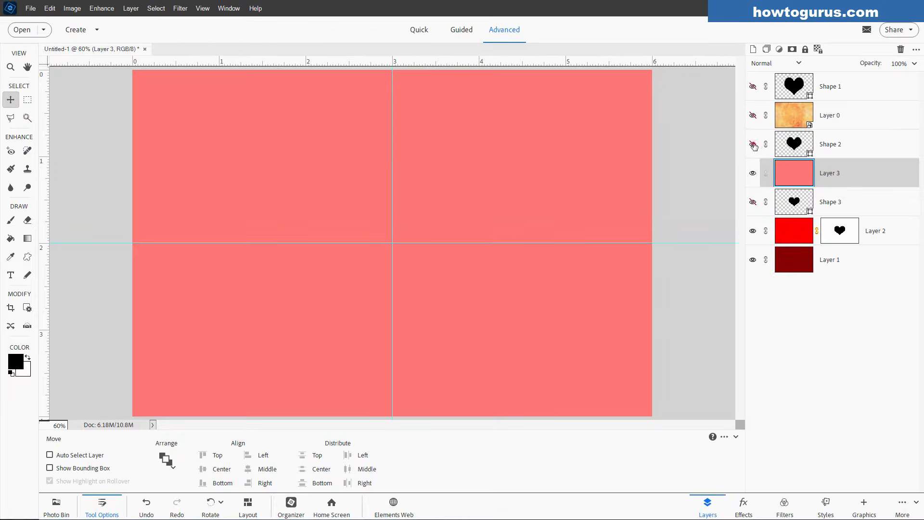
click(754, 144)
click(840, 146)
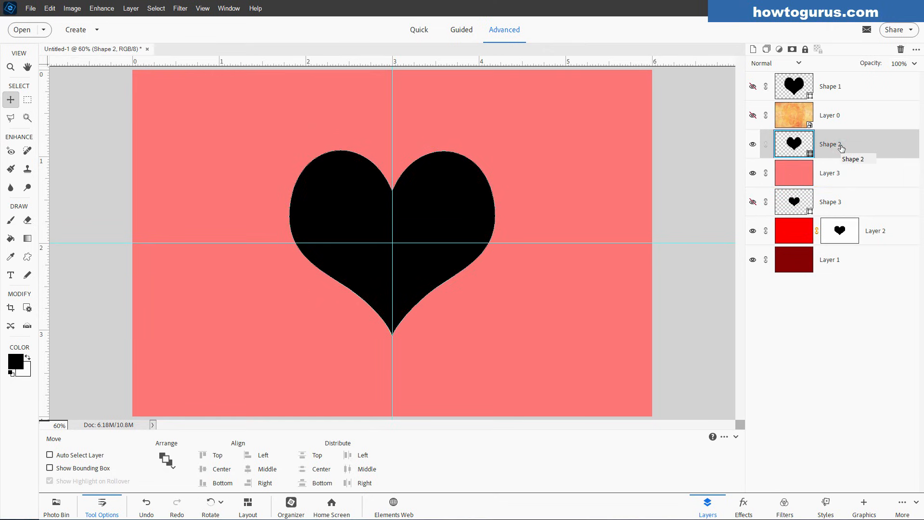
Load the Shape 2 heart as a selection, invert it and apply it as a layer mask on Layer 3
key(ctrl)
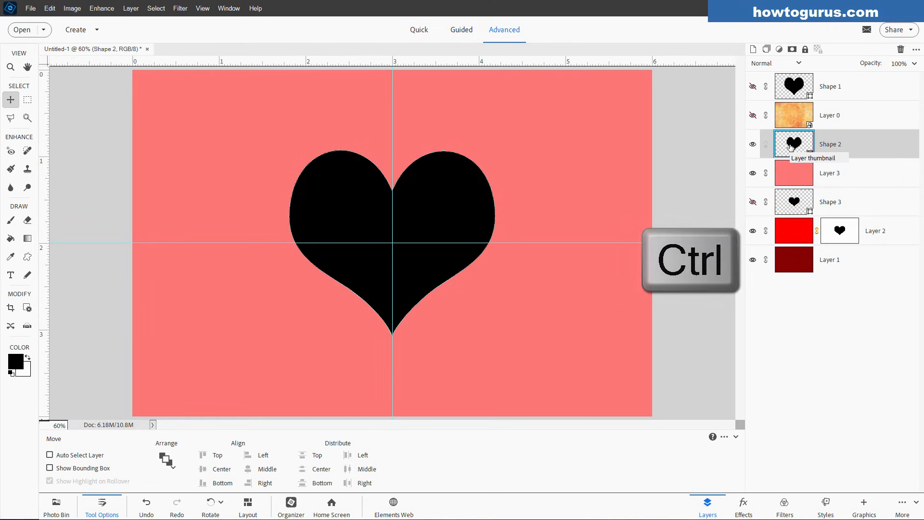
ctrl+click(796, 147)
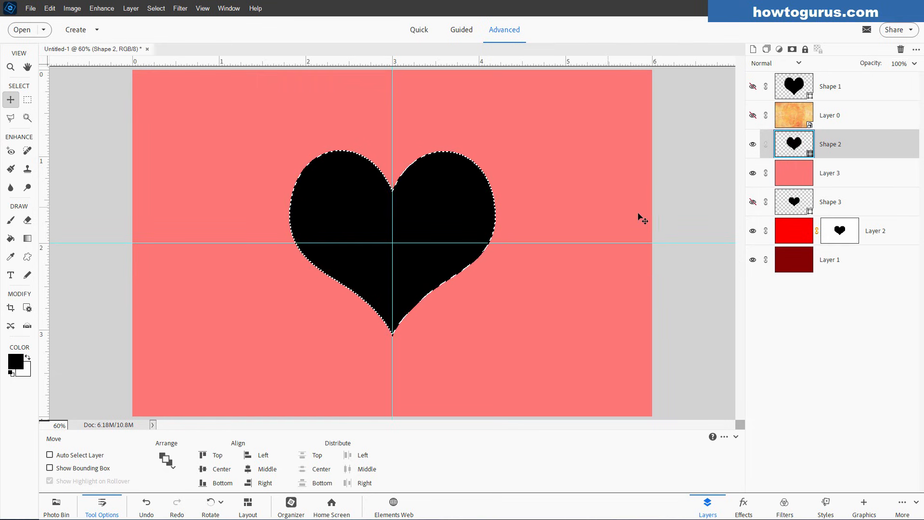
click(155, 8)
click(164, 50)
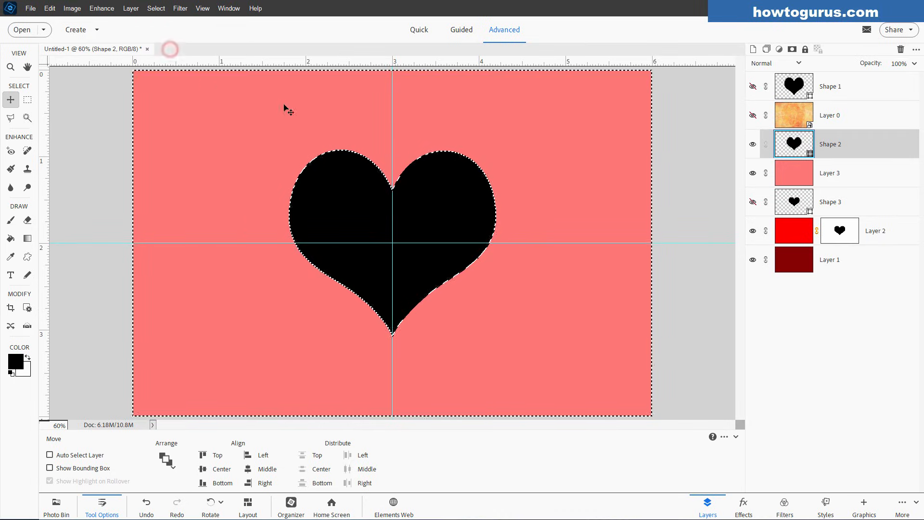
click(799, 174)
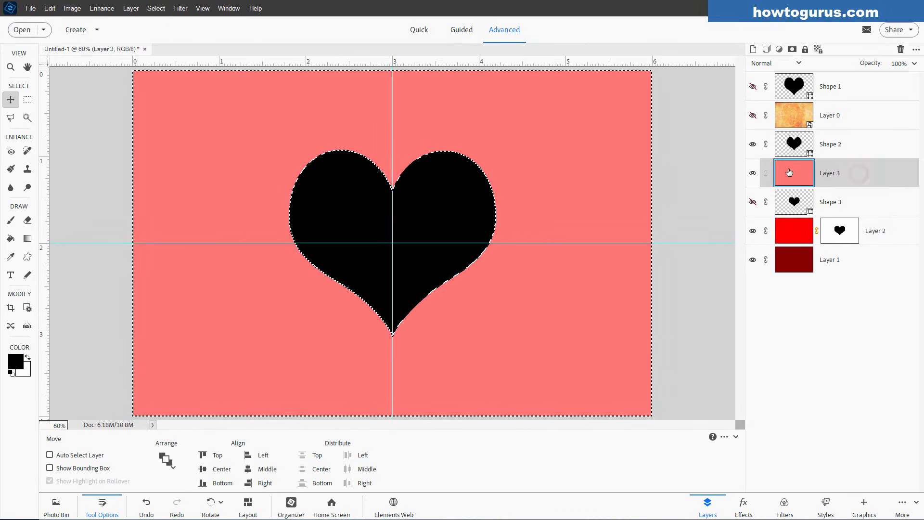
click(792, 49)
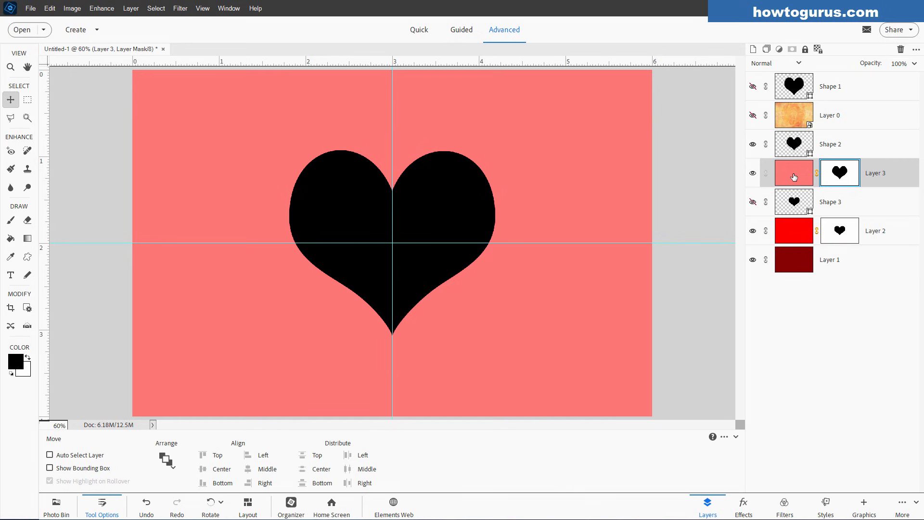
Show the textured Layer 0 and the large Shape 1 heart above it
click(753, 116)
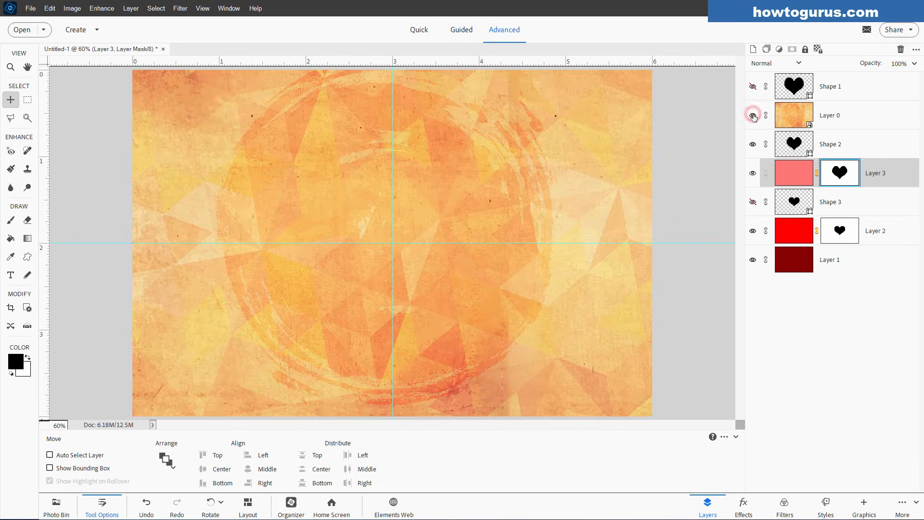
click(840, 126)
click(864, 86)
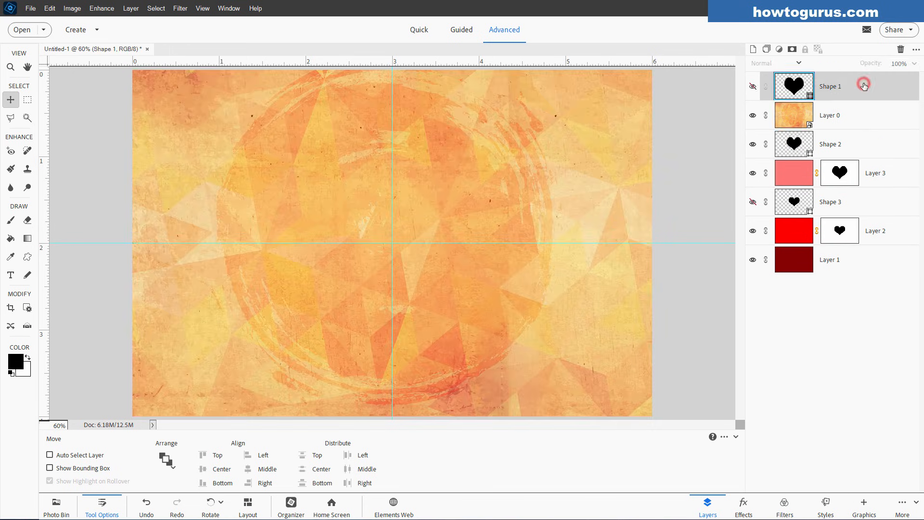
click(751, 87)
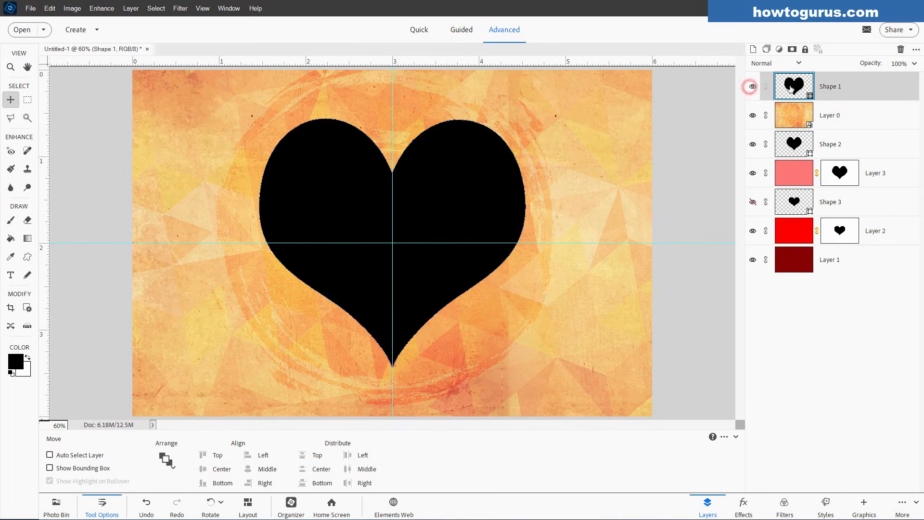
Load the Shape 1 heart as a selection, invert it and apply it as a layer mask on Layer 0
ctrl+click(792, 89)
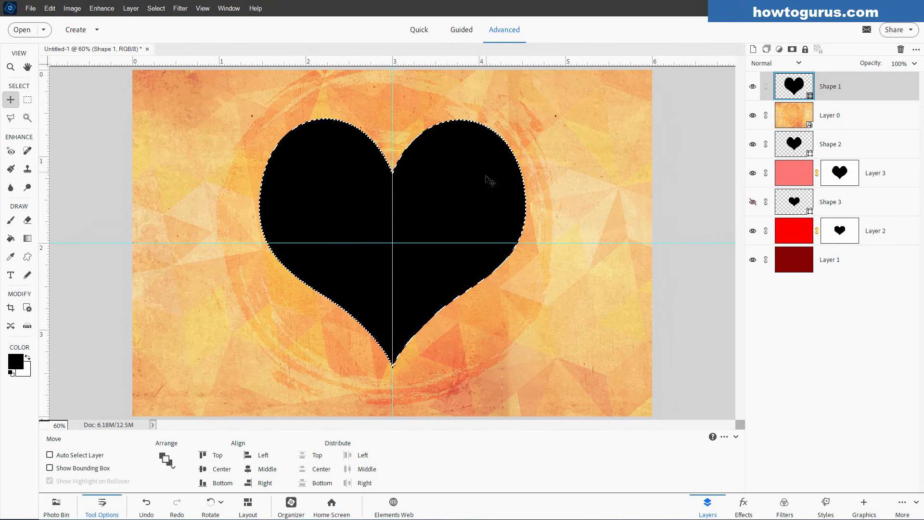
click(794, 117)
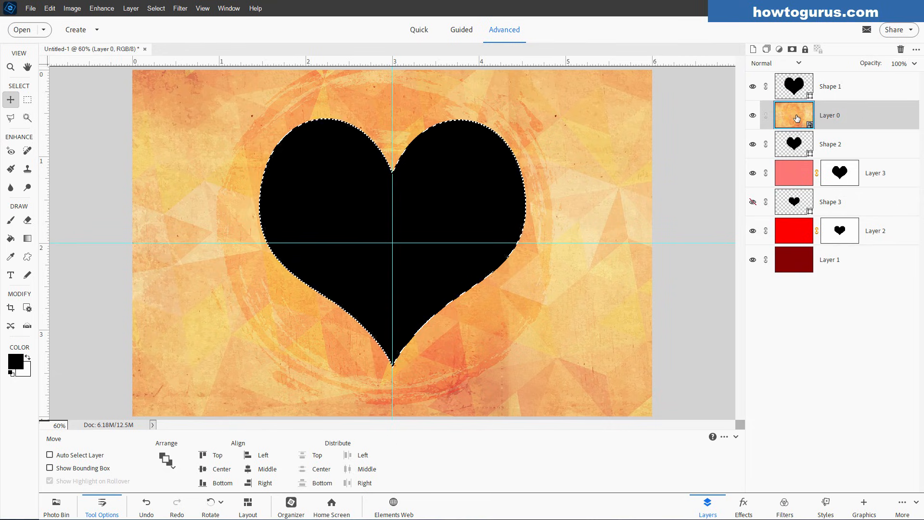
click(156, 8)
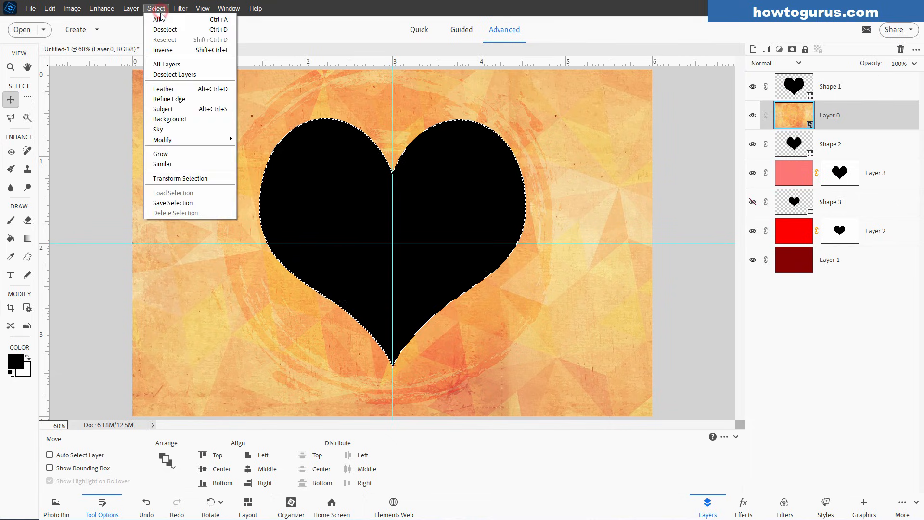
click(169, 48)
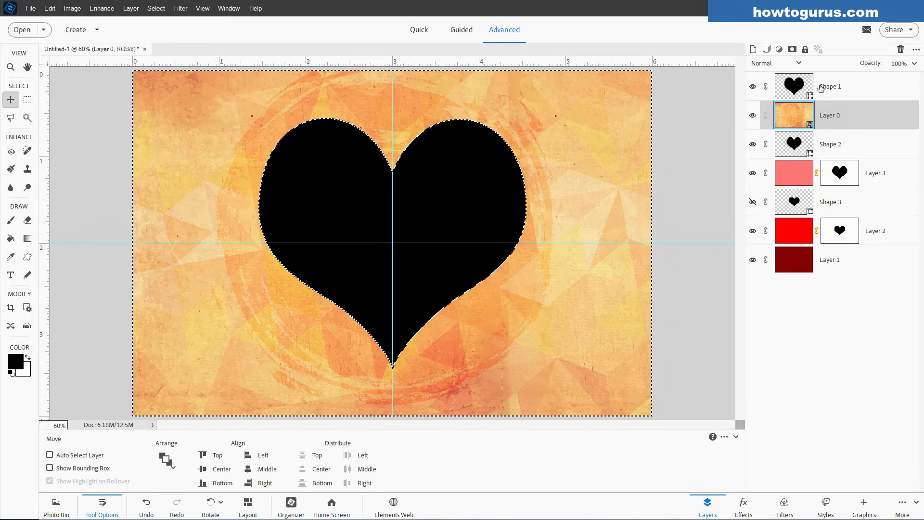
click(791, 49)
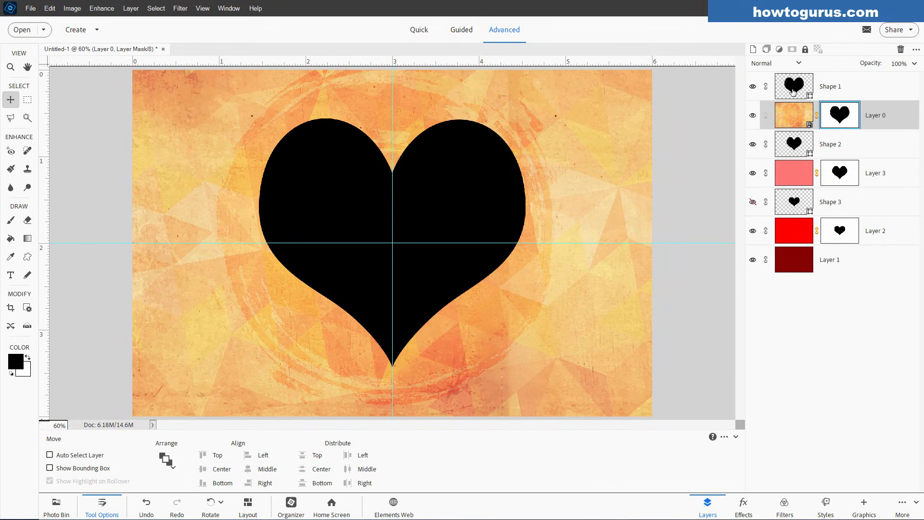
Hide the Shape 1 and Shape 2 hearts and turn off the guides
click(752, 87)
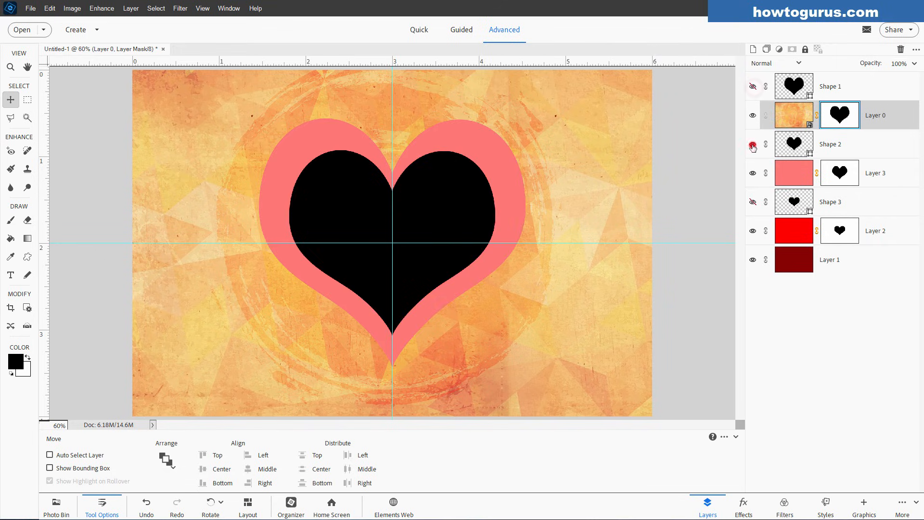
click(753, 144)
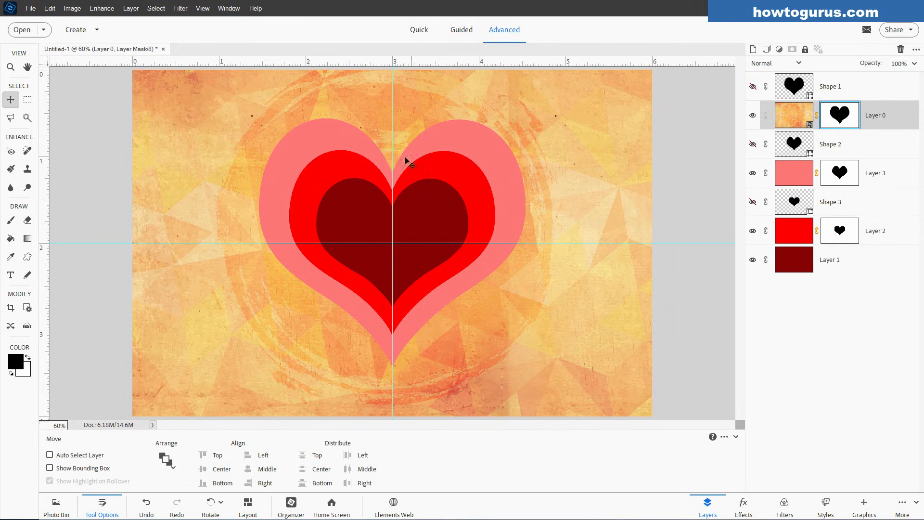
click(202, 9)
click(210, 118)
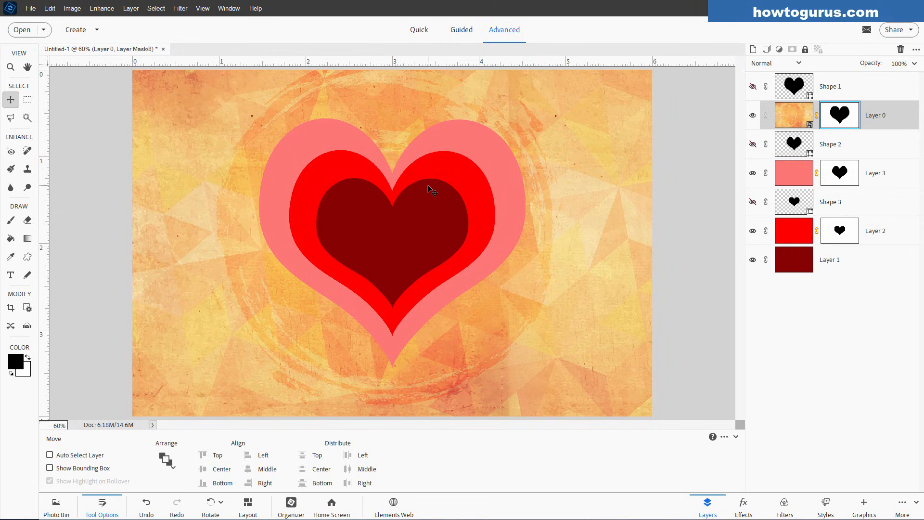
Add a drop shadow to Layer 2 with a 135° lighting angle, 16 px size, 13 px distance and 74% opacity
click(887, 235)
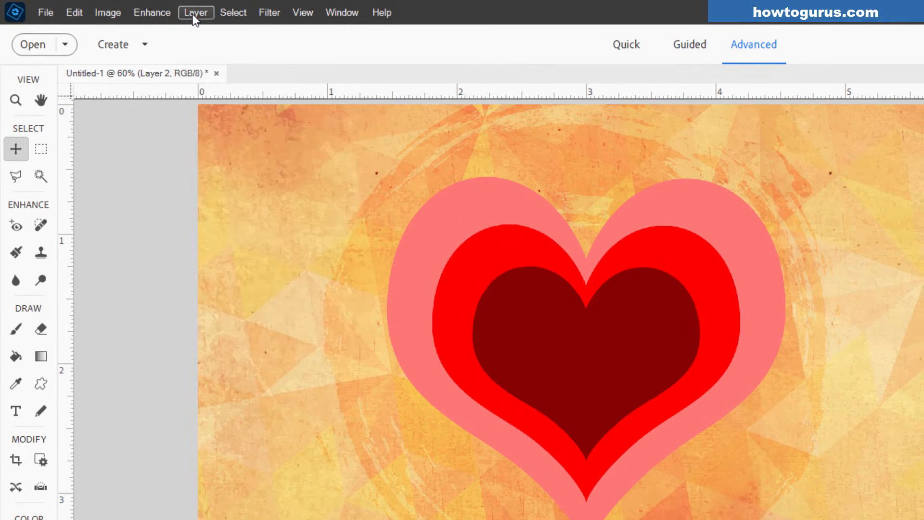
click(130, 10)
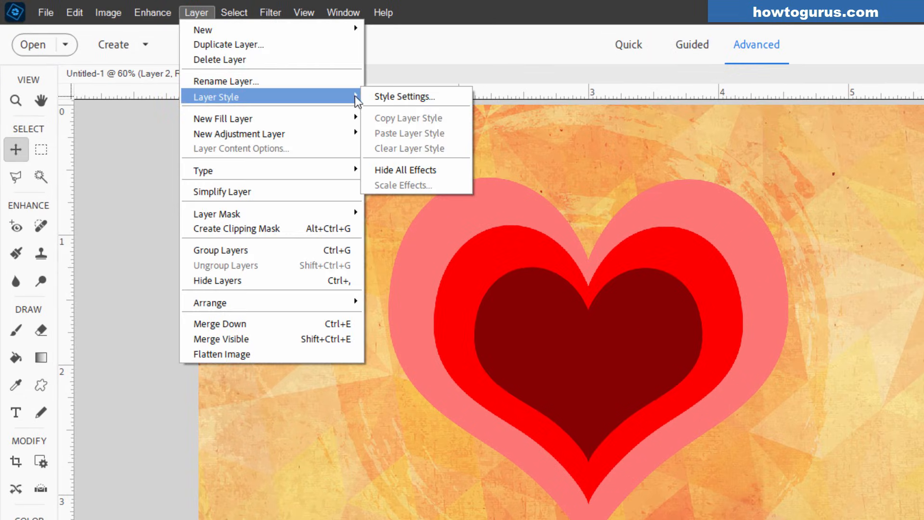
click(383, 91)
click(665, 278)
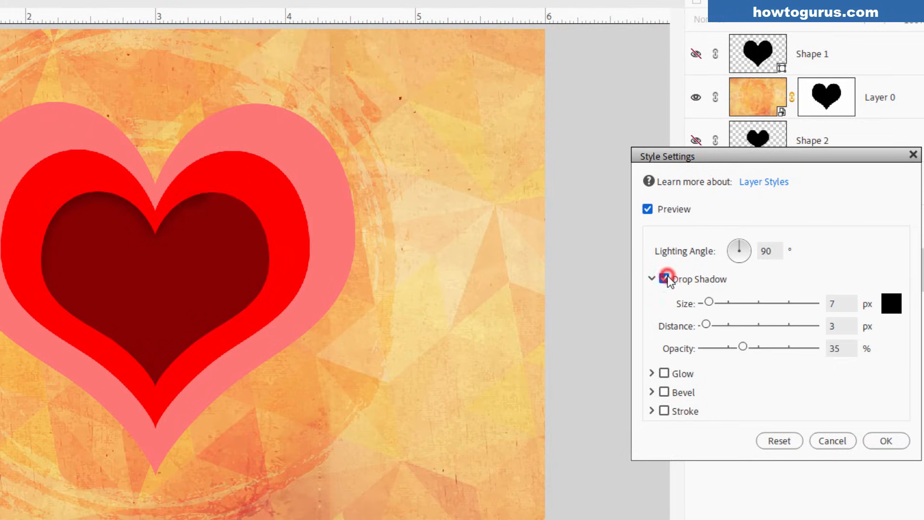
drag(738, 245, 736, 252)
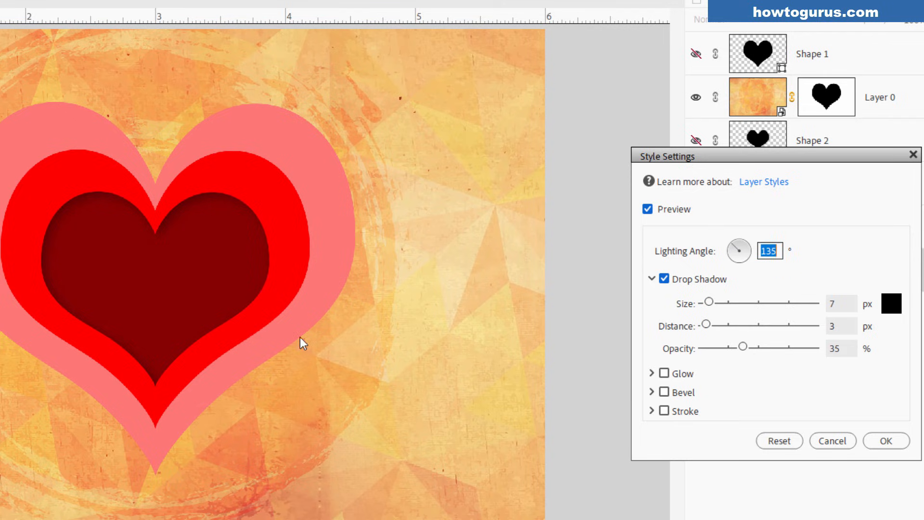
drag(743, 347, 788, 348)
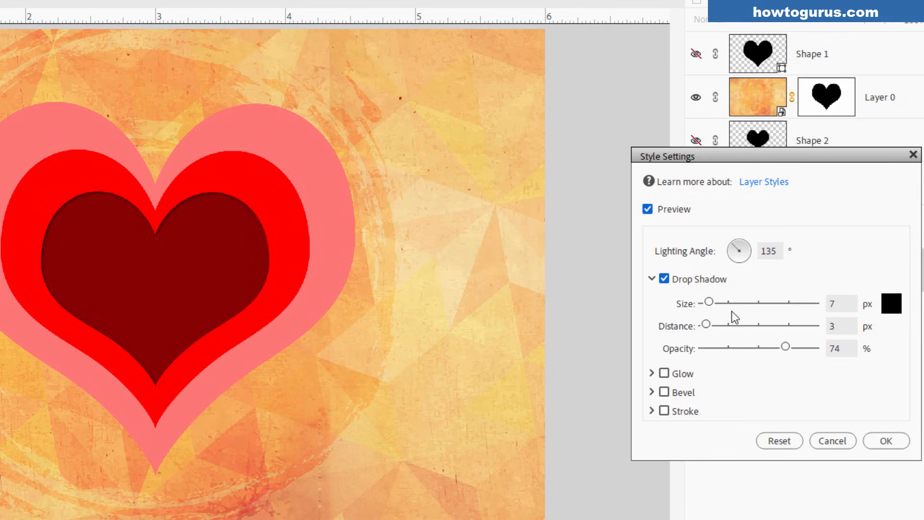
drag(710, 324, 713, 302)
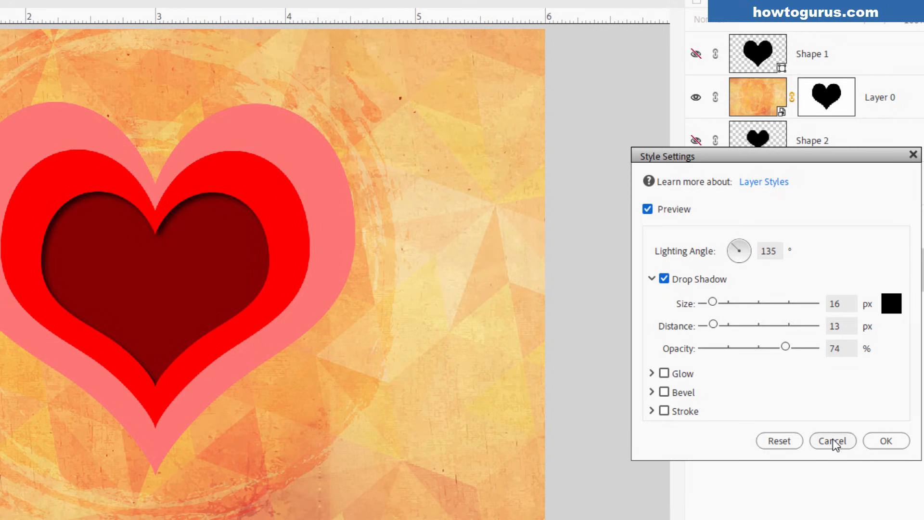
click(869, 441)
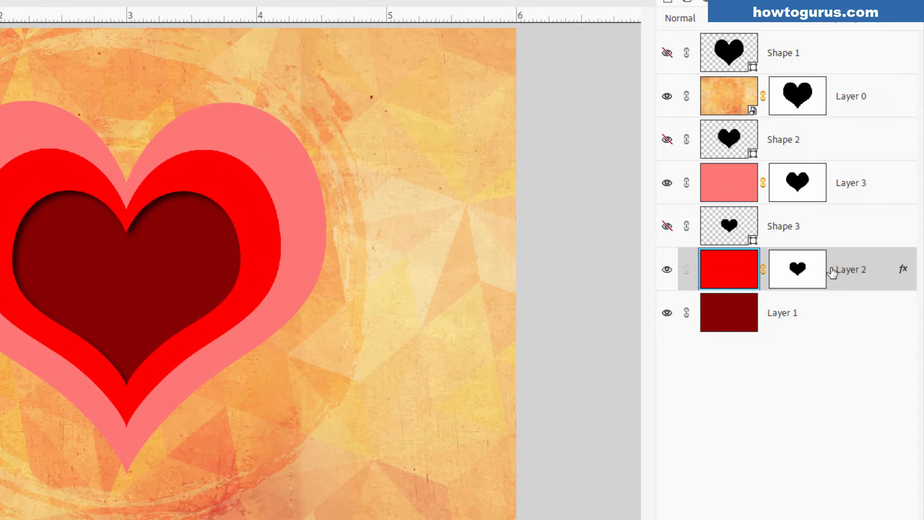
Copy the layer style from Layer 2 and paste it onto the pink Layer 3
right_click(851, 274)
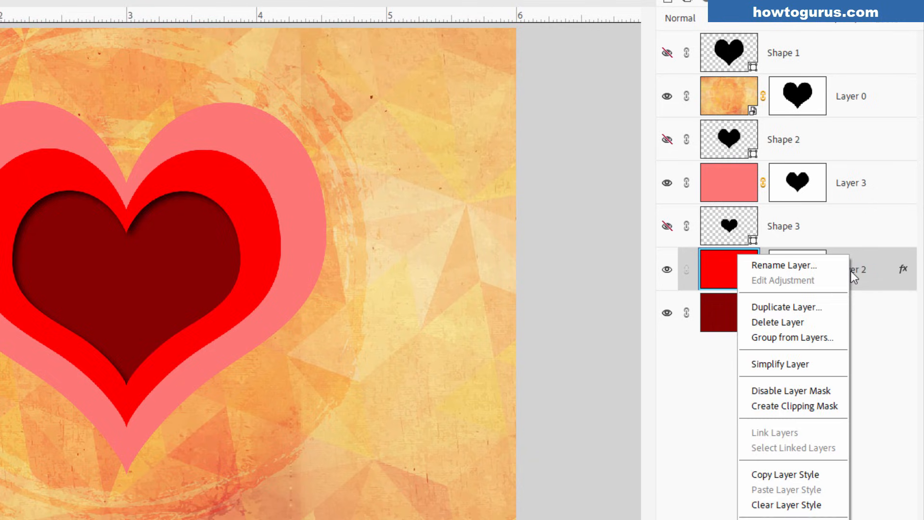
click(794, 474)
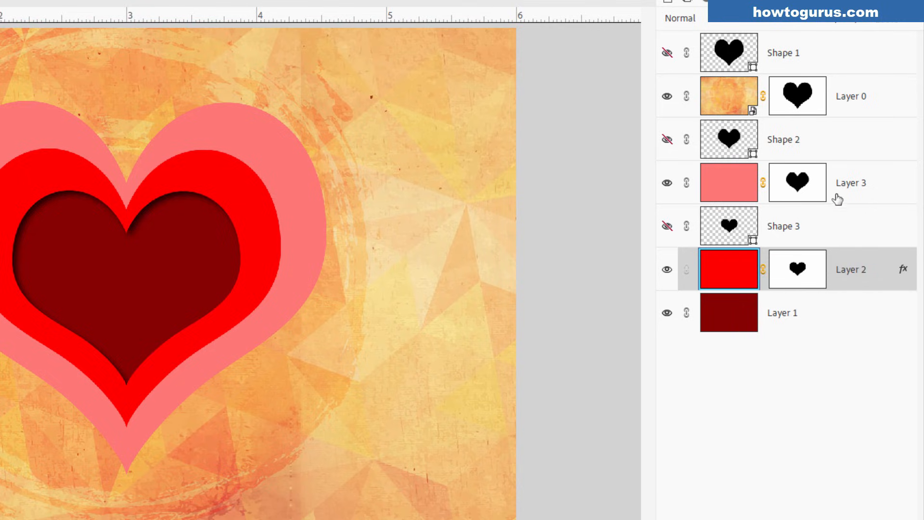
click(849, 185)
right_click(849, 186)
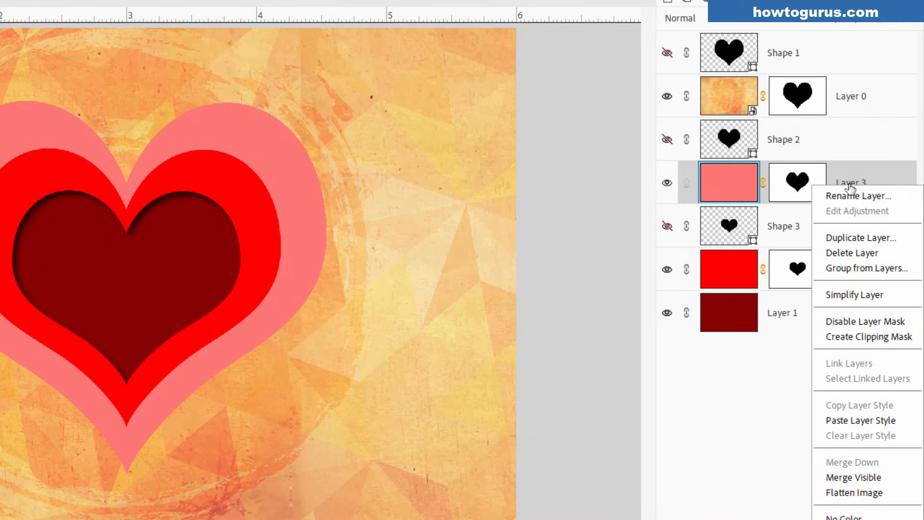
click(870, 419)
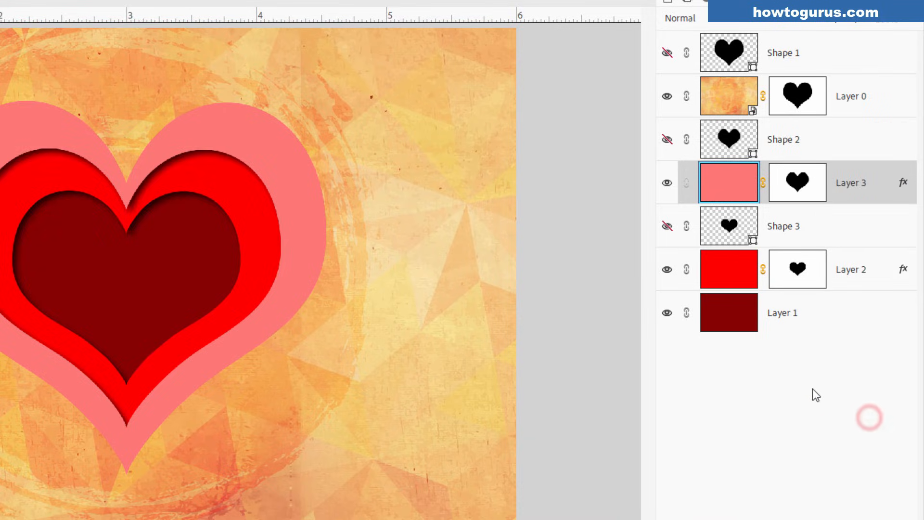
Paste the copied drop shadow style onto the textured Layer 0
click(754, 95)
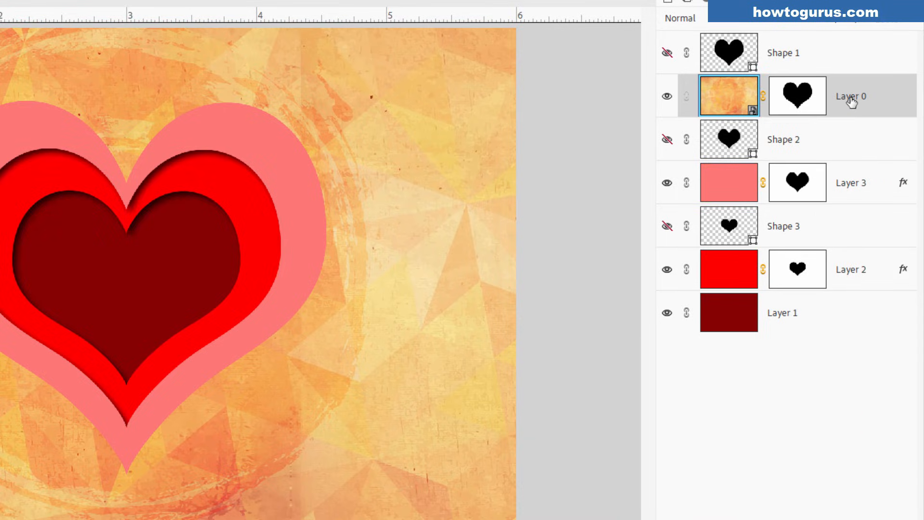
right_click(851, 99)
click(864, 306)
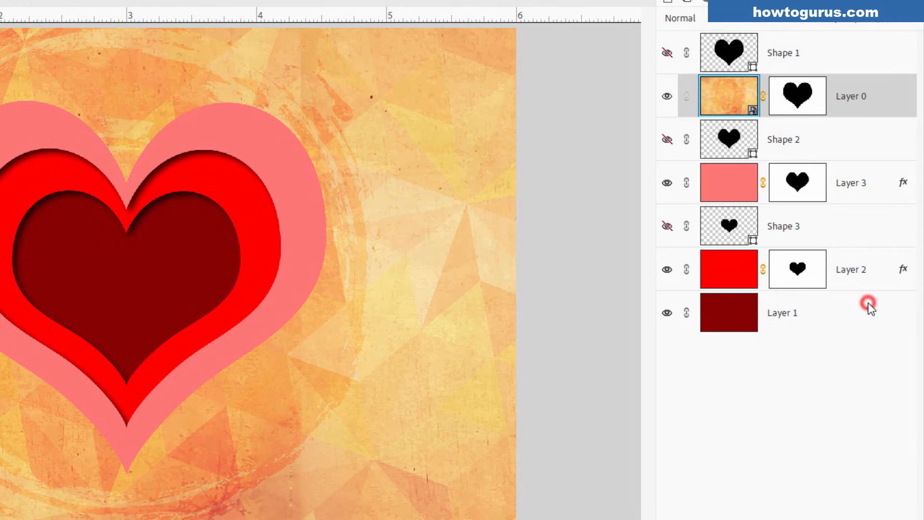